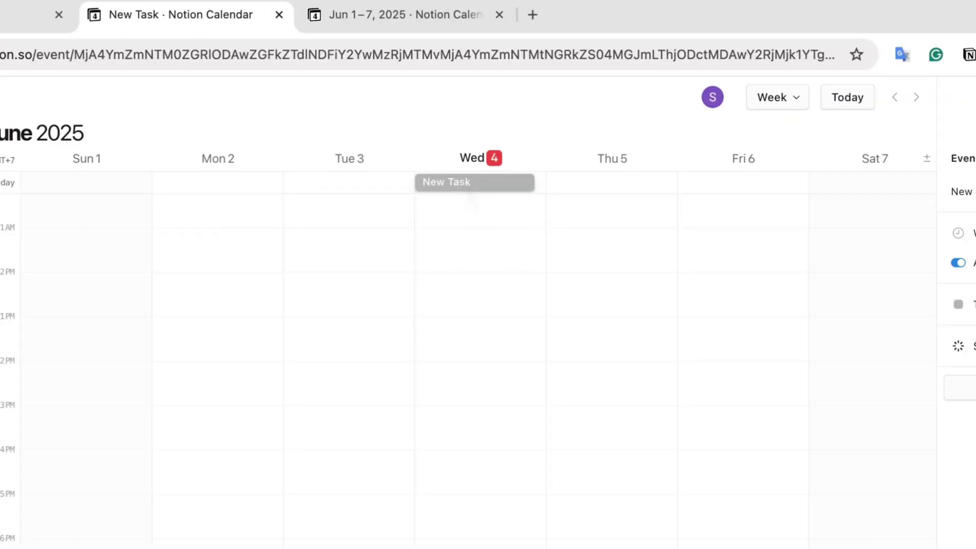
- Set the New Task event's status to Done and close its details
left_click(845, 233)
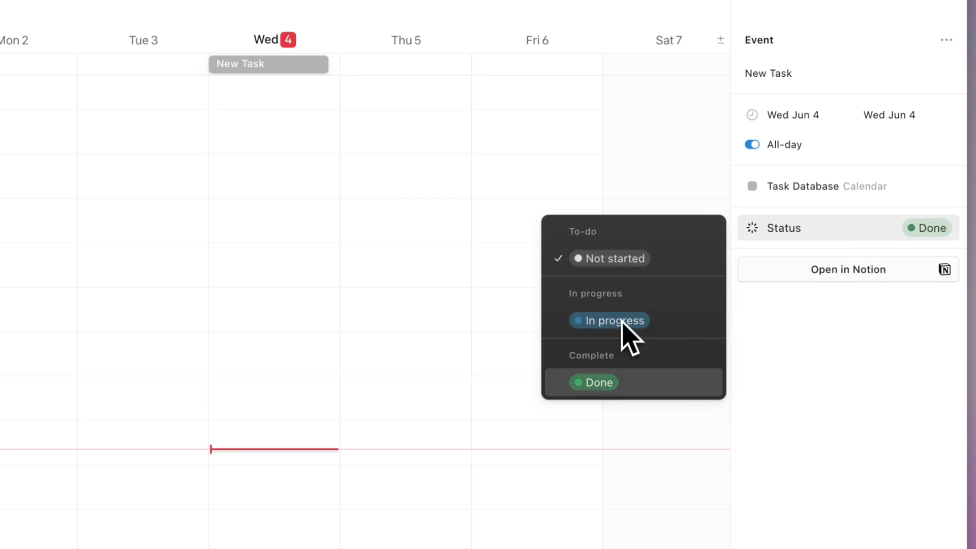
left_click(616, 388)
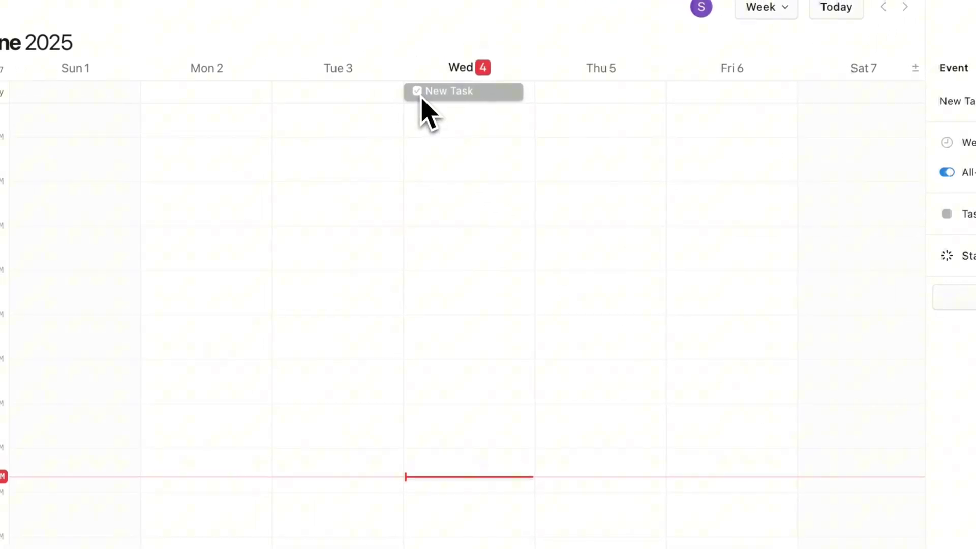
key("BackSpace")
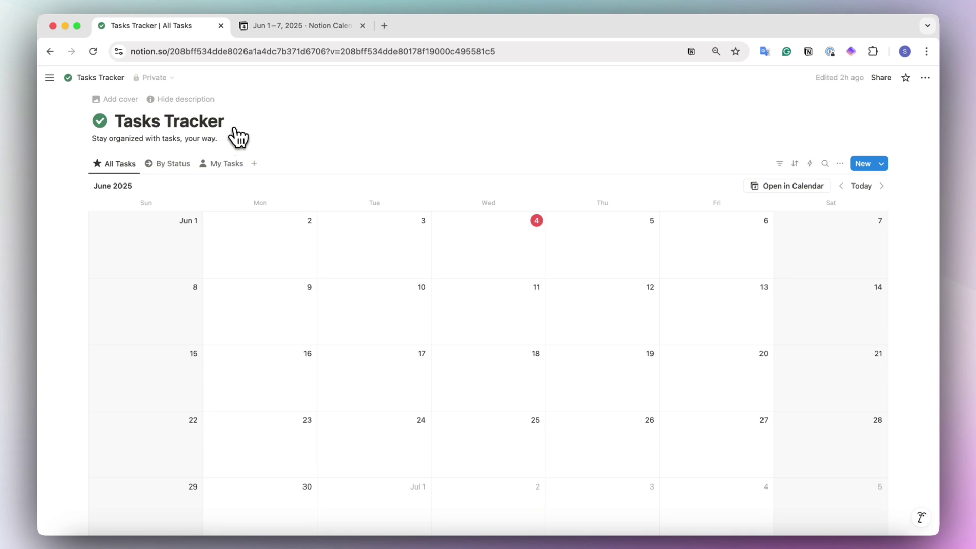
- Create a new page with an empty database and title it 'Task Database'
left_click(285, 27)
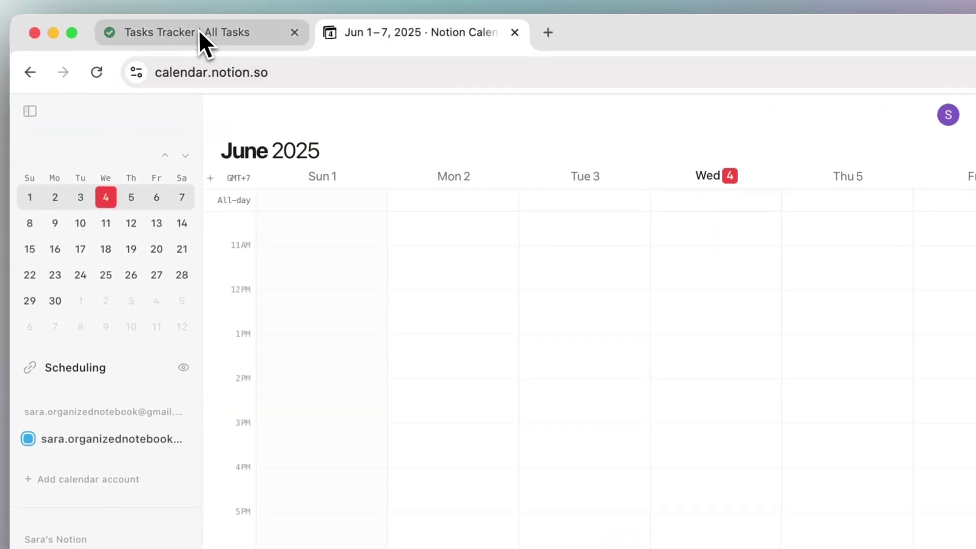
left_click(200, 32)
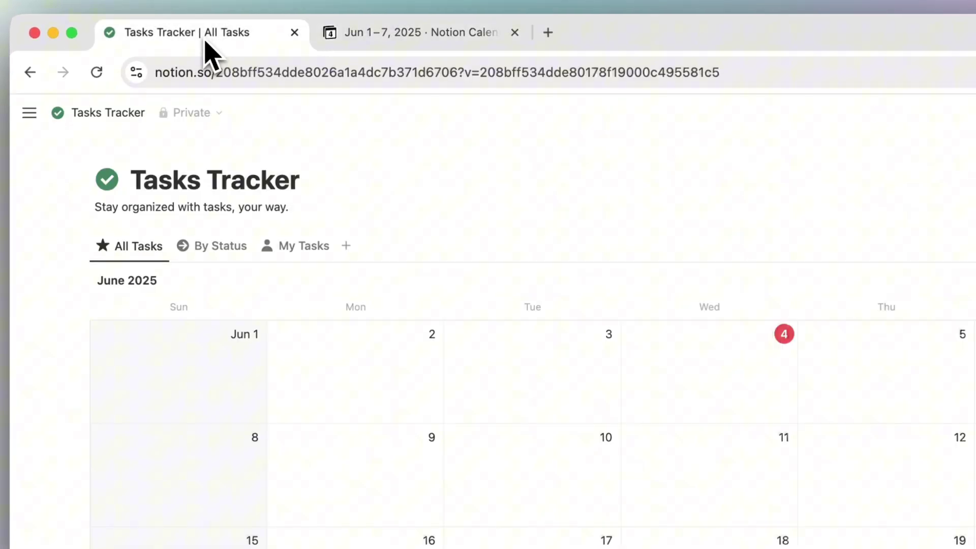
mouse_move(39, 119)
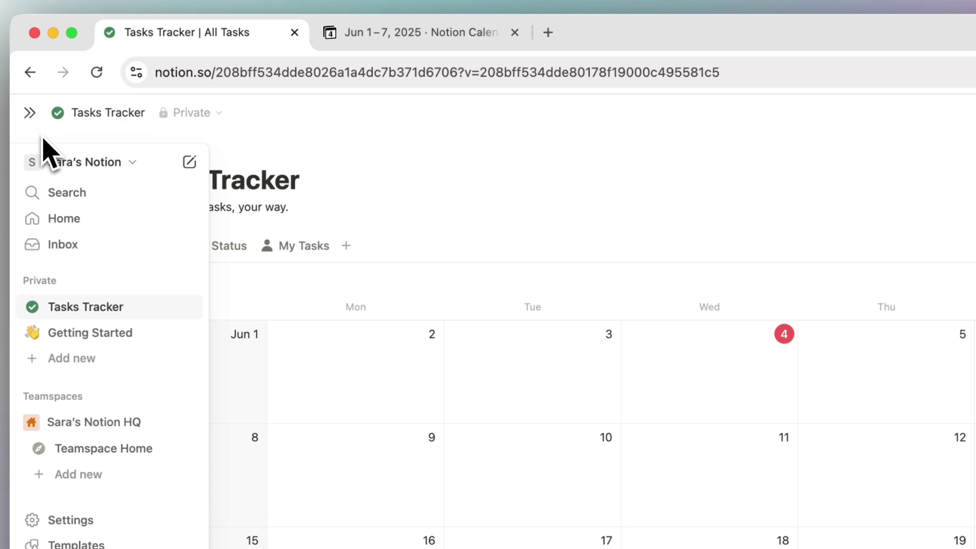
left_click(189, 161)
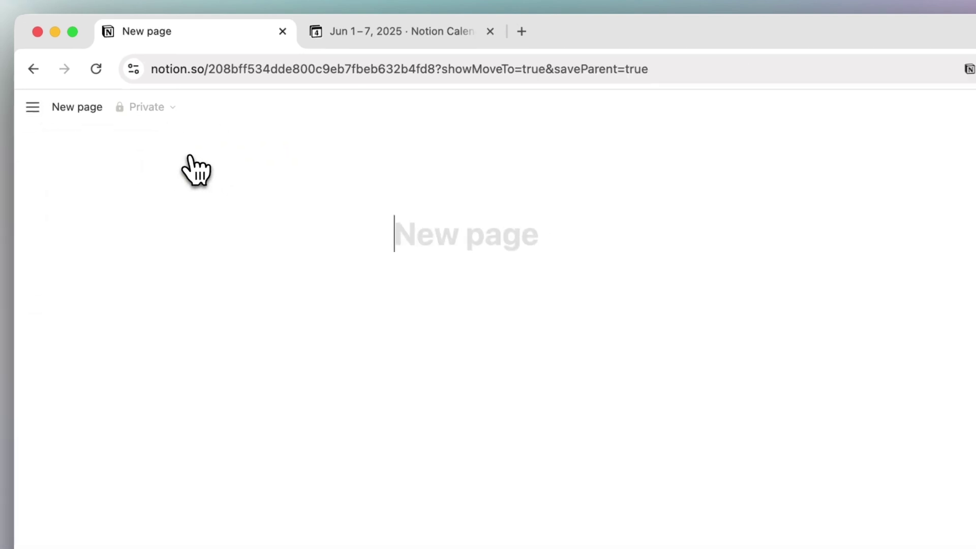
left_click(432, 501)
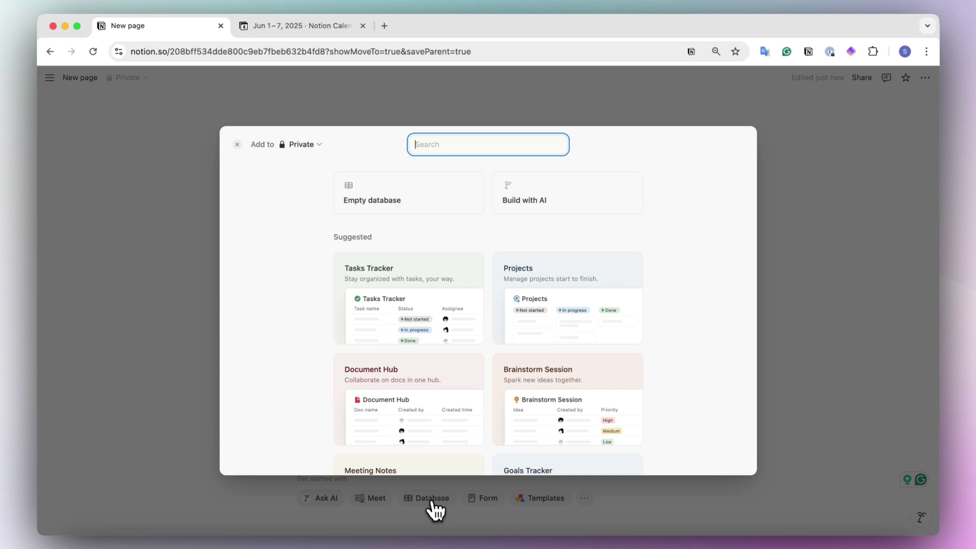
left_click(421, 203)
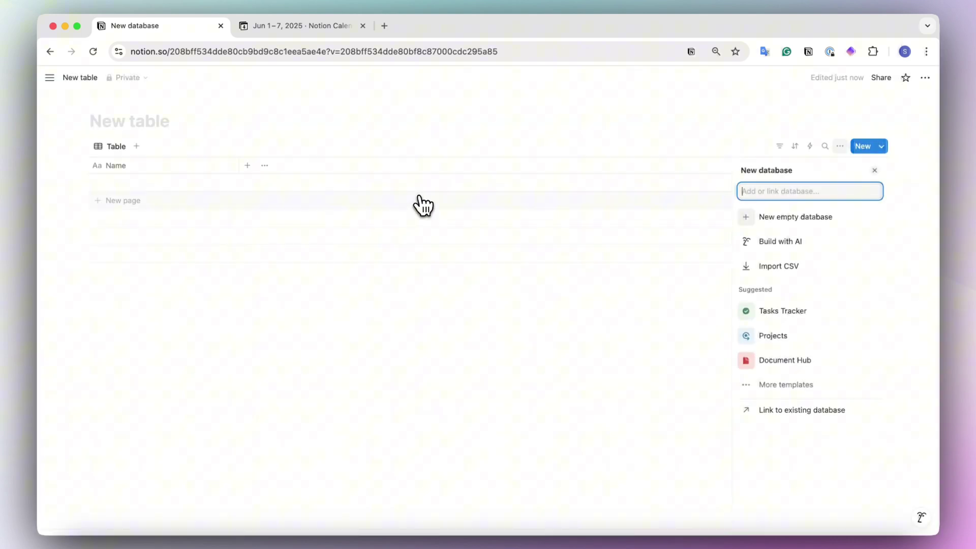
left_click(114, 122)
type("Task Database")
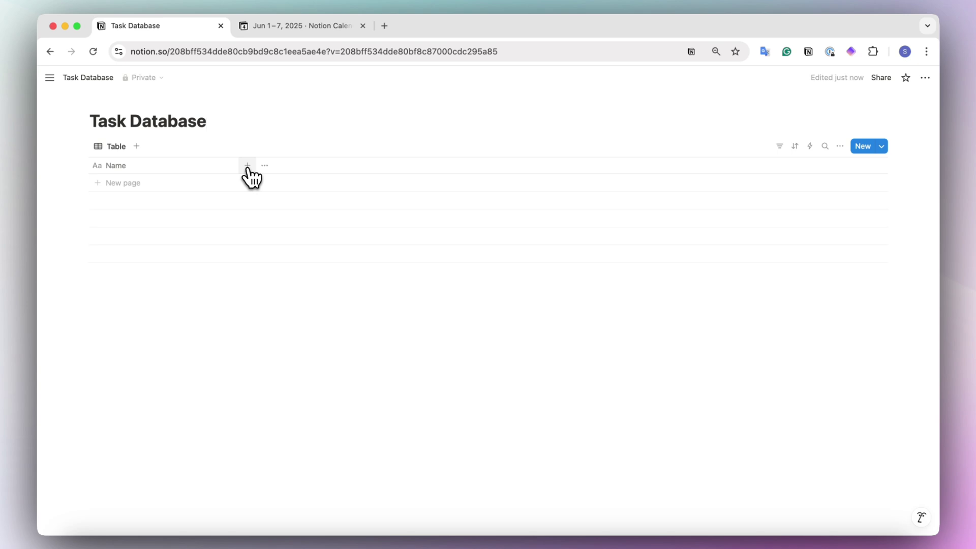
- Add a Status property and a Date property to the Task Database table
left_click(247, 166)
type("stat")
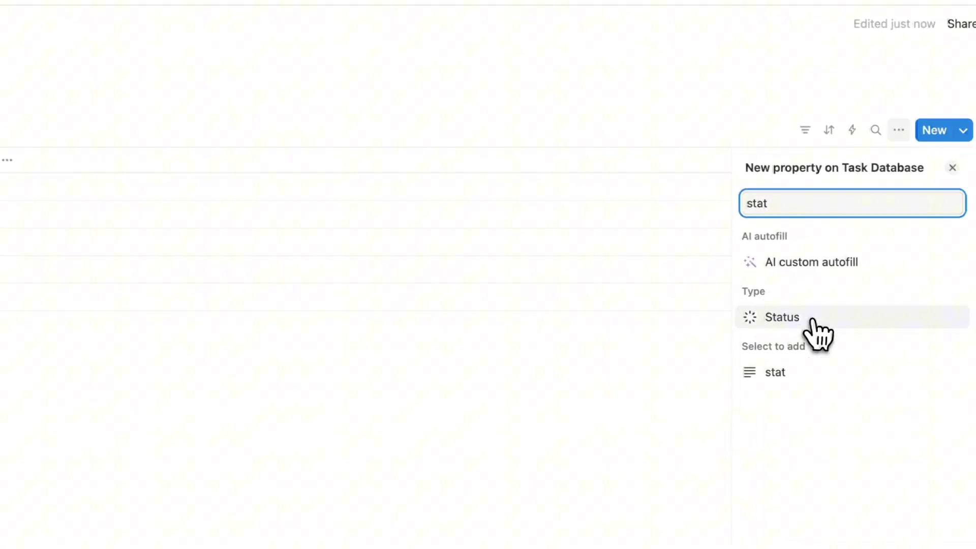
left_click(973, 366)
left_click(364, 189)
left_click(268, 200)
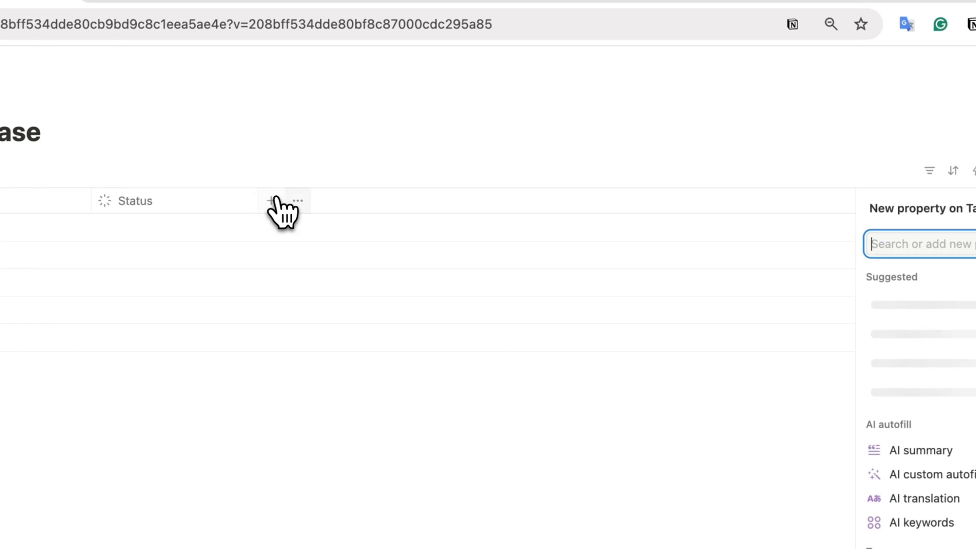
type("date")
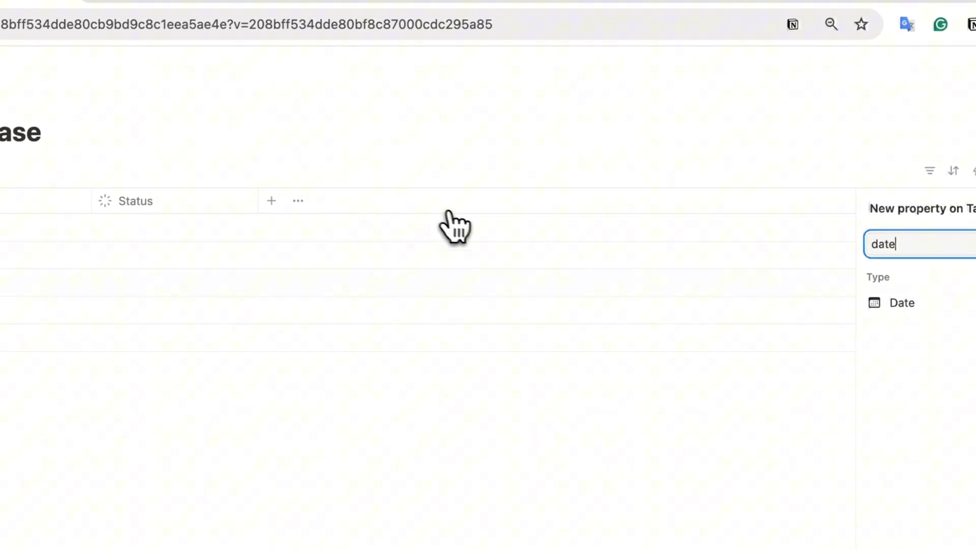
left_click(910, 303)
left_click(395, 164)
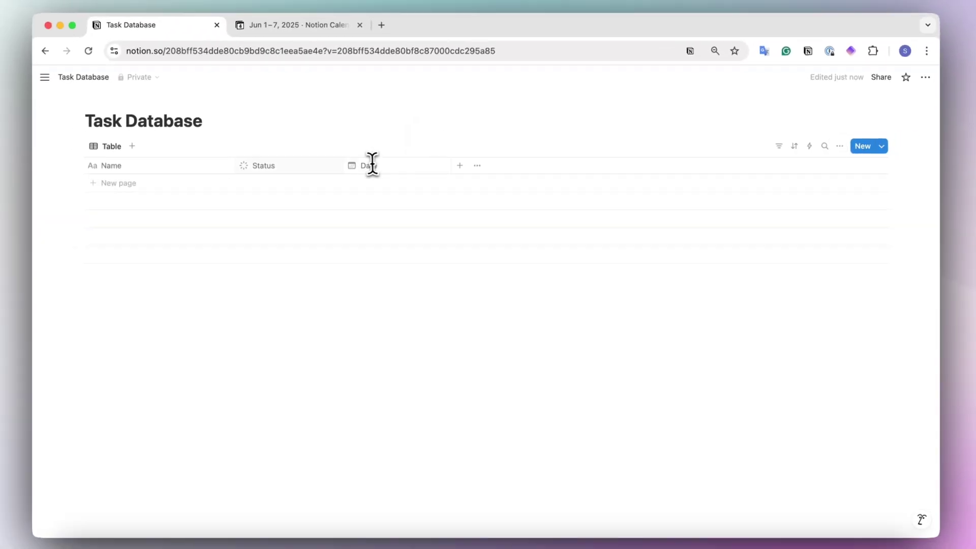
- Change the Task Database view layout from table to Calendar
left_click(839, 147)
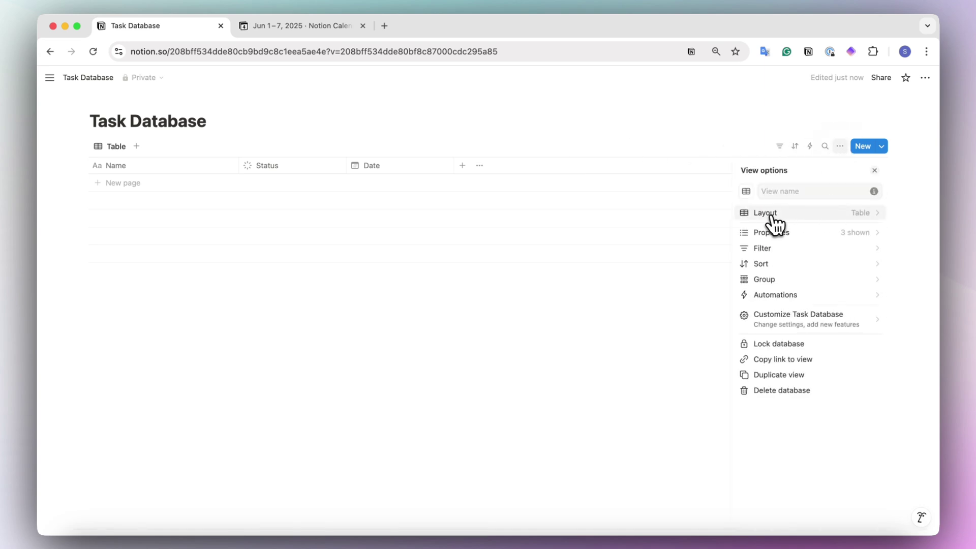
left_click(770, 219)
left_click(870, 210)
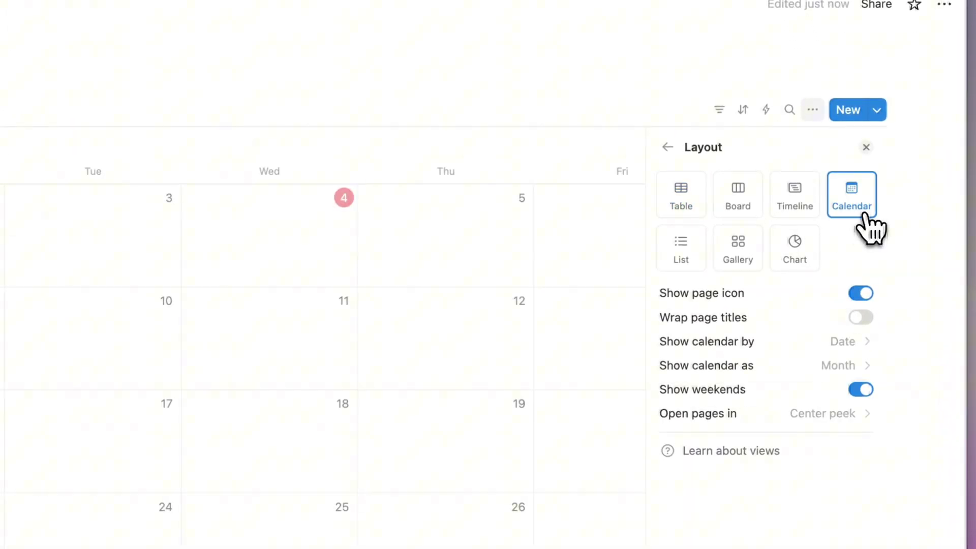
left_click(336, 126)
- Add a page titled 'New Task' on June 4 in the calendar
left_click(197, 201)
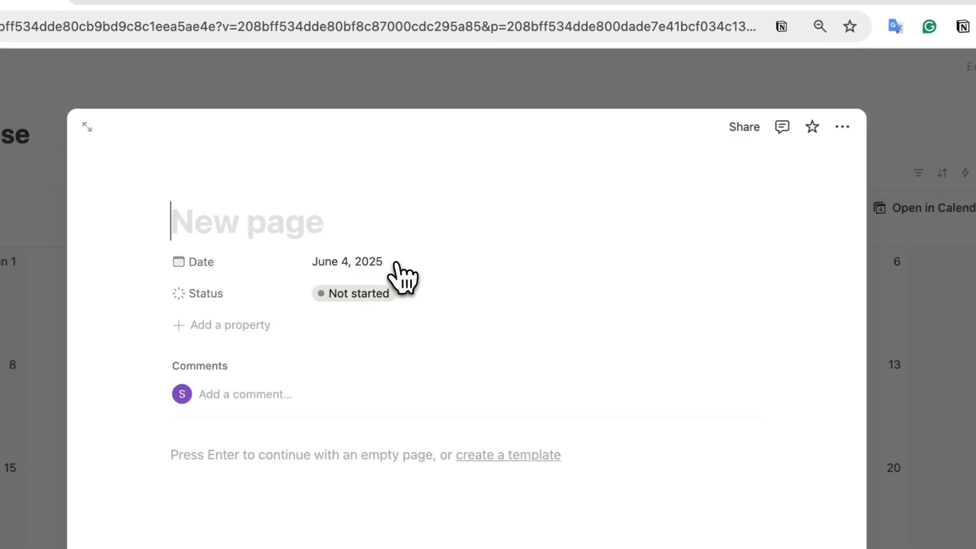
type("New Task")
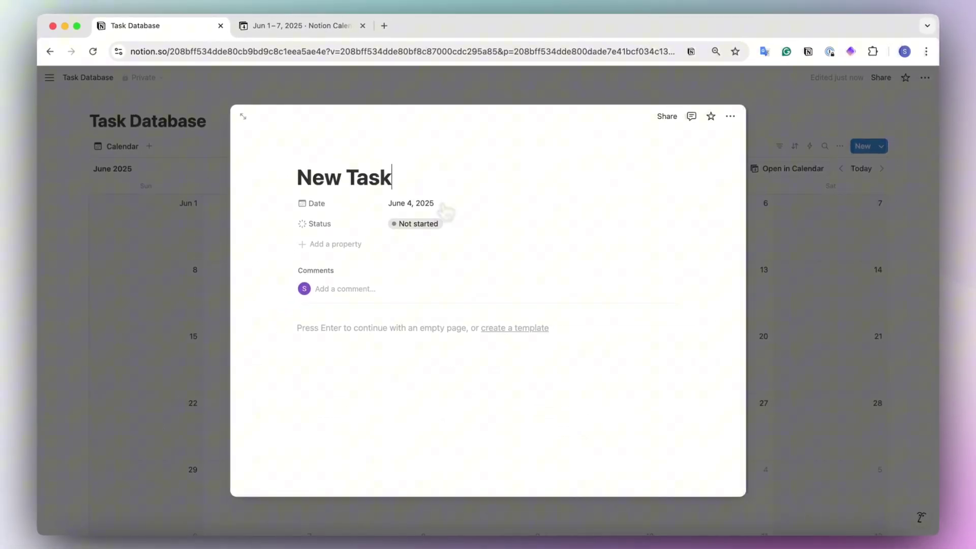
left_click(416, 88)
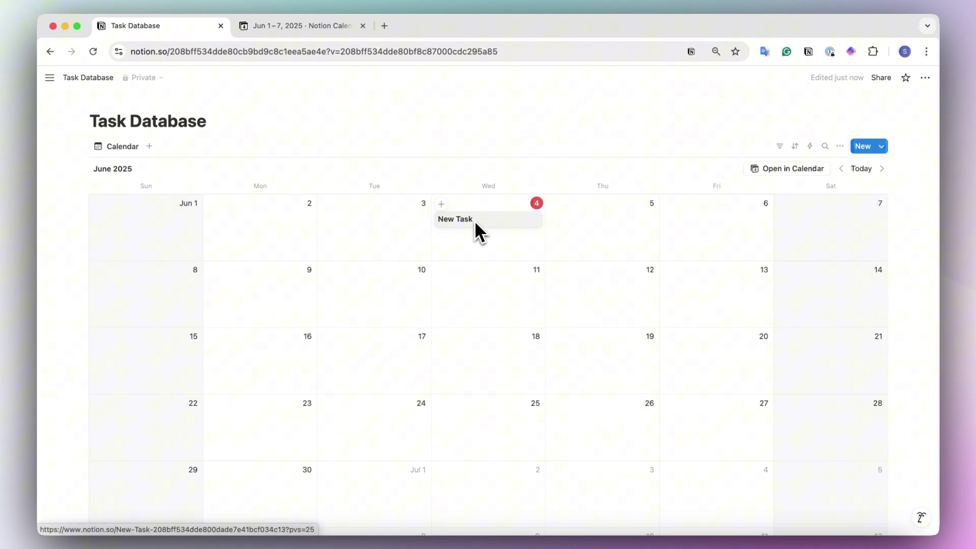
- Open Task Database in Notion Calendar and set New Task's status to Done
left_click(779, 170)
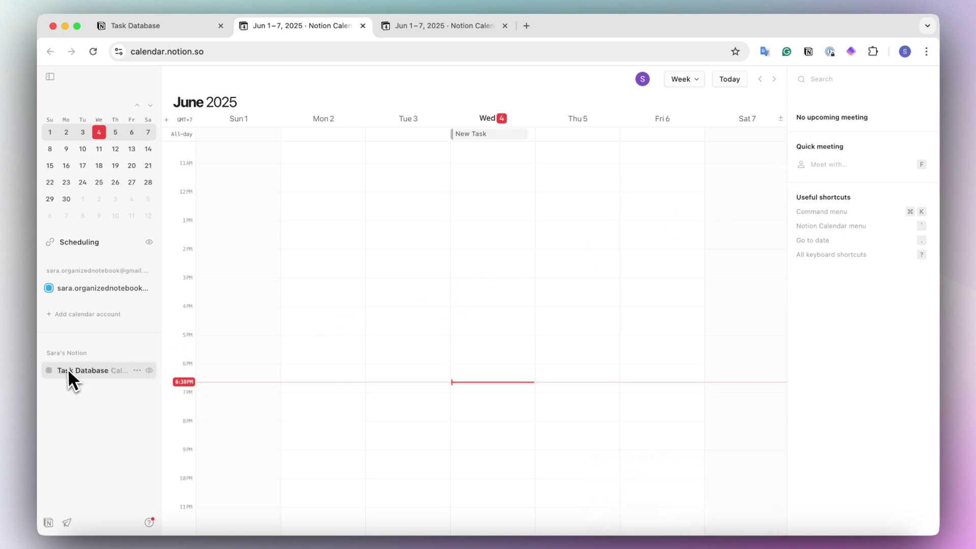
left_click(475, 134)
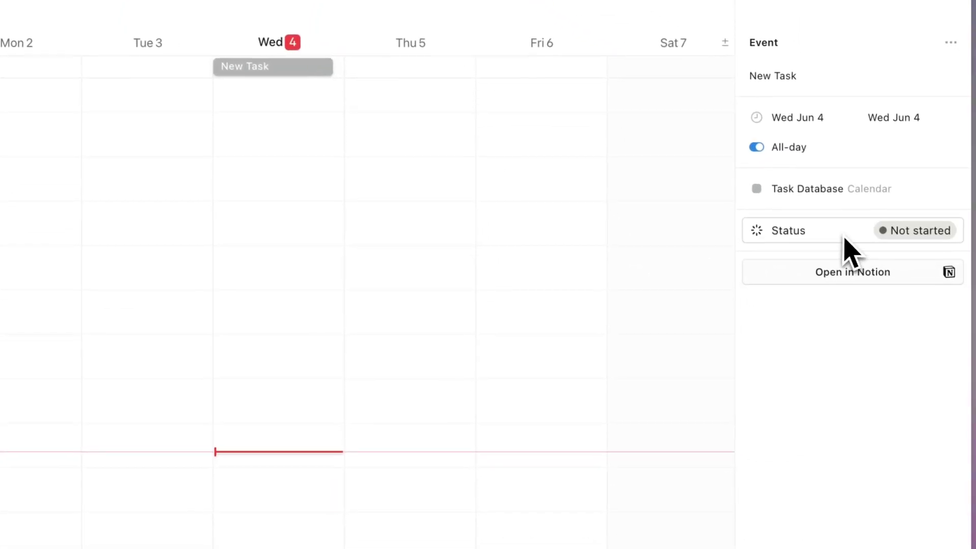
left_click(843, 232)
key("Down")
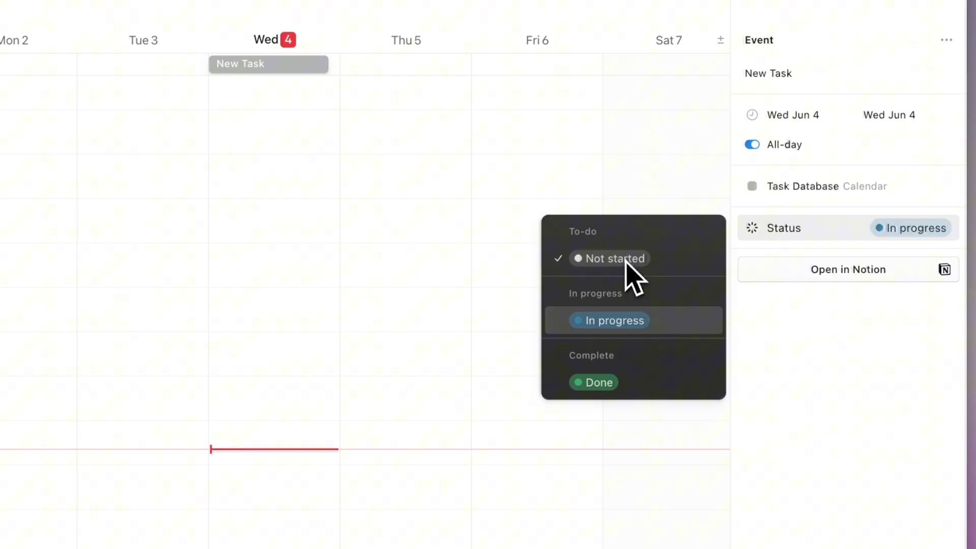
left_click(618, 391)
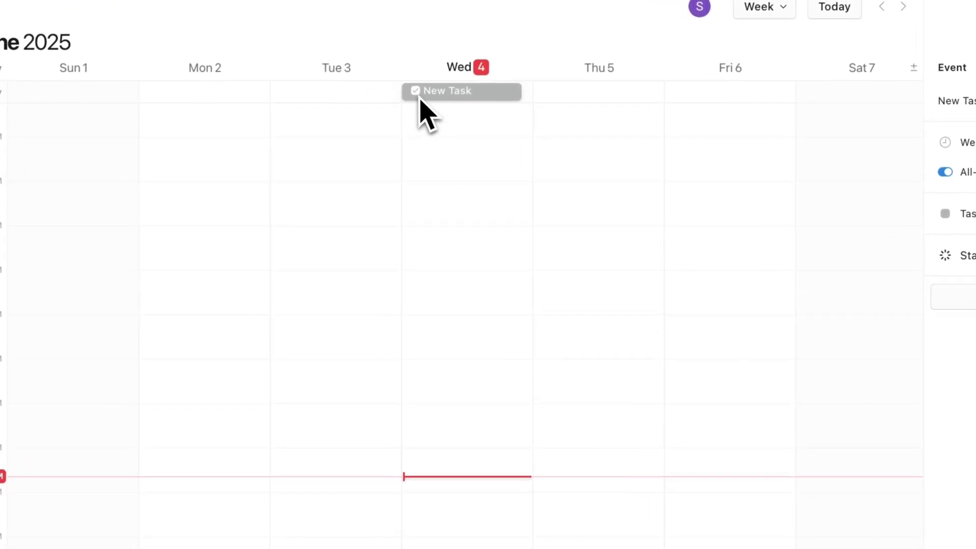
key("BackSpace")
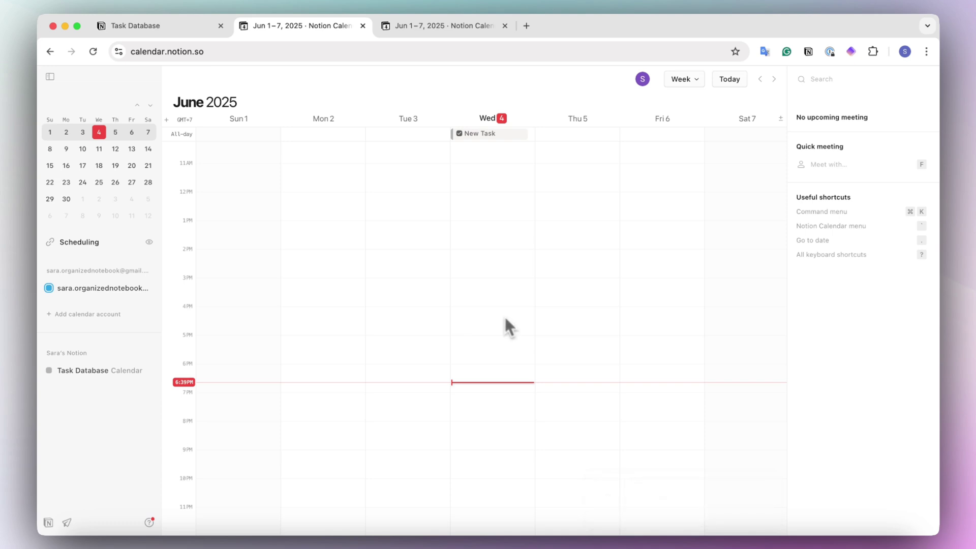
- Make Task Database the default calendar and add 'Book Appointment' at 6:45PM Wednesday
left_click(51, 372)
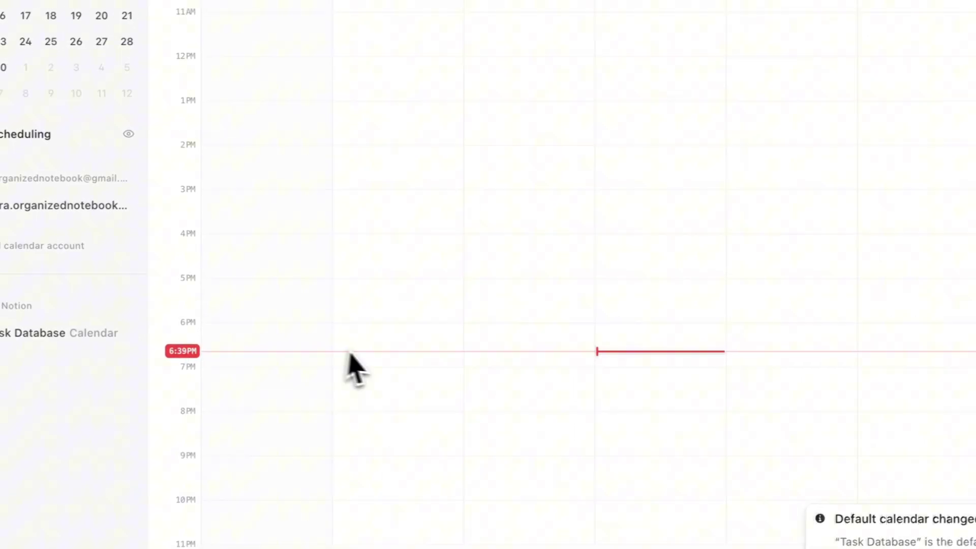
left_click(497, 397)
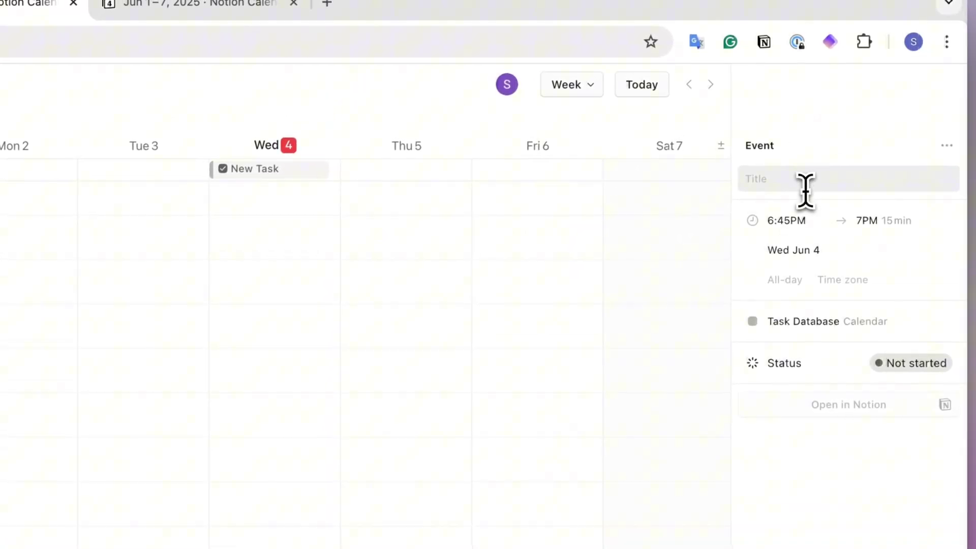
left_click(805, 191)
type("Book Appointment")
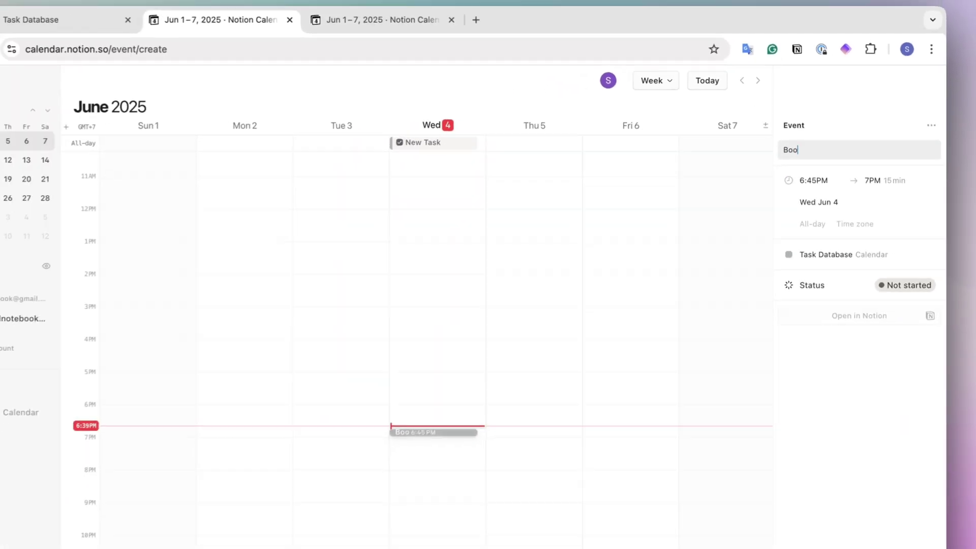
key("Return")
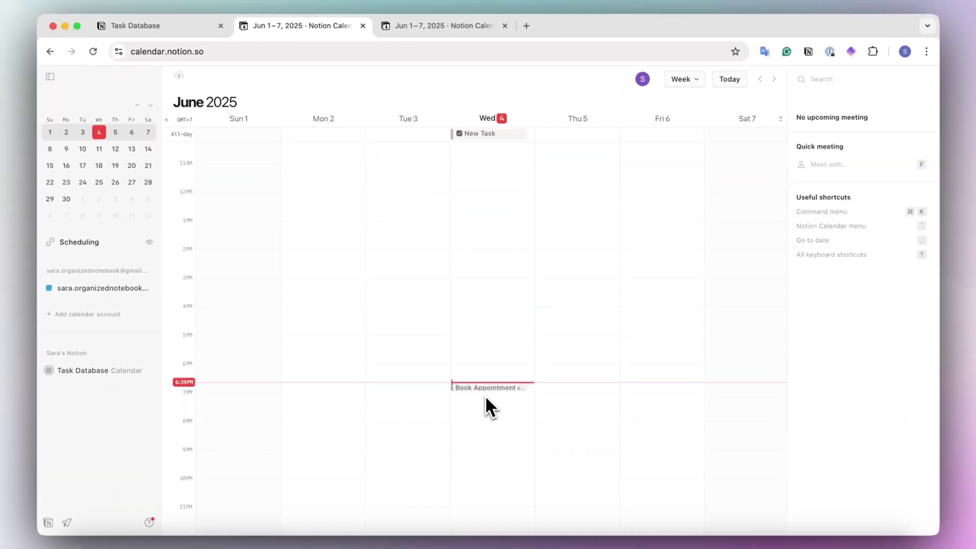
- Set the Book Appointment task's status to Done
left_click(481, 389)
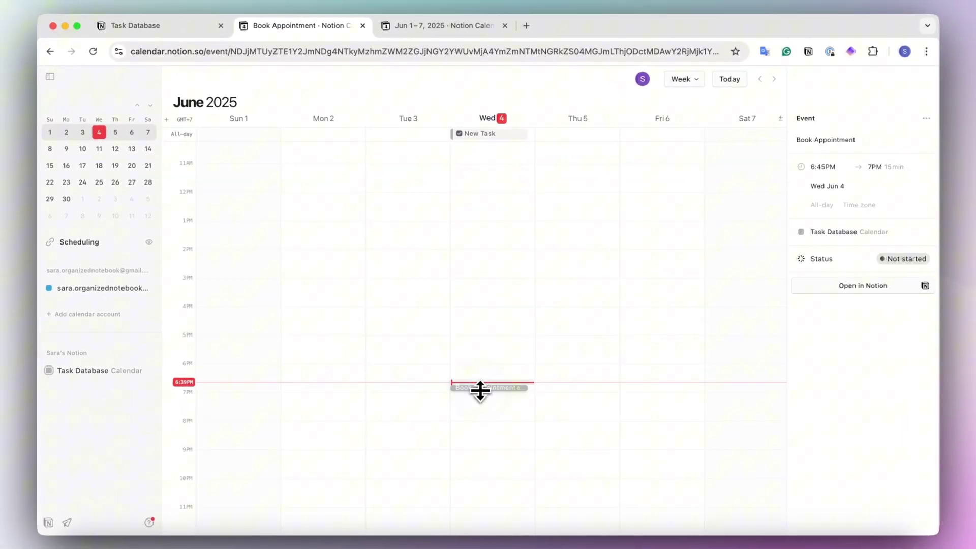
left_click(863, 261)
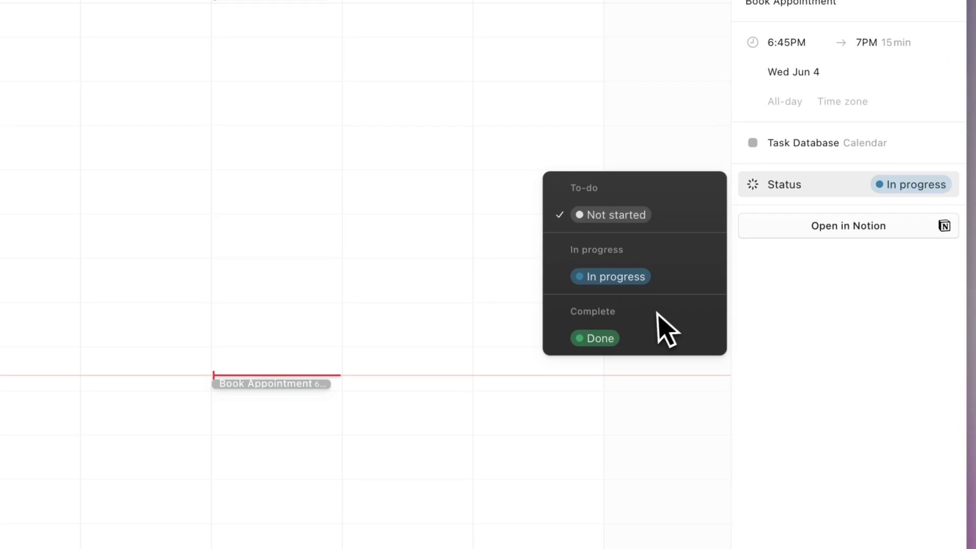
left_click(636, 340)
key("Escape")
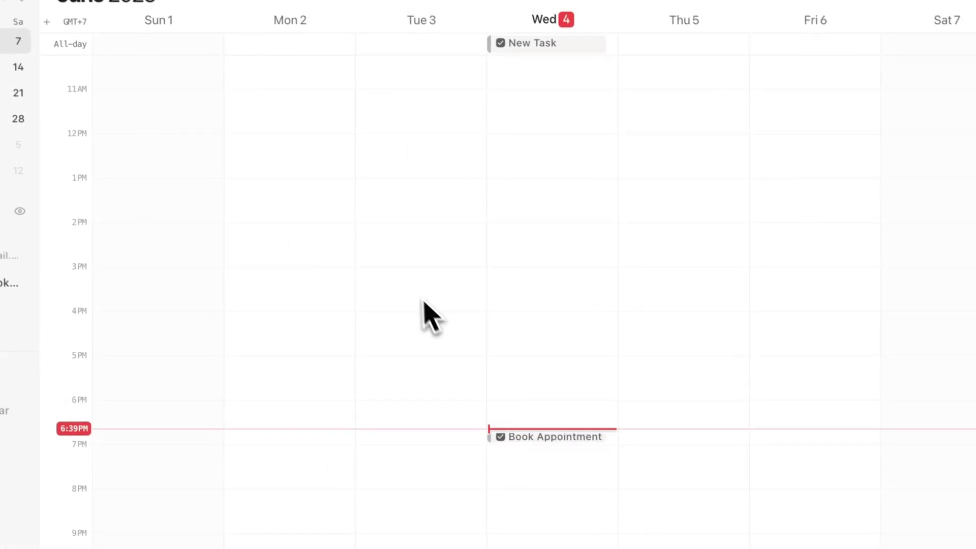
left_click(159, 37)
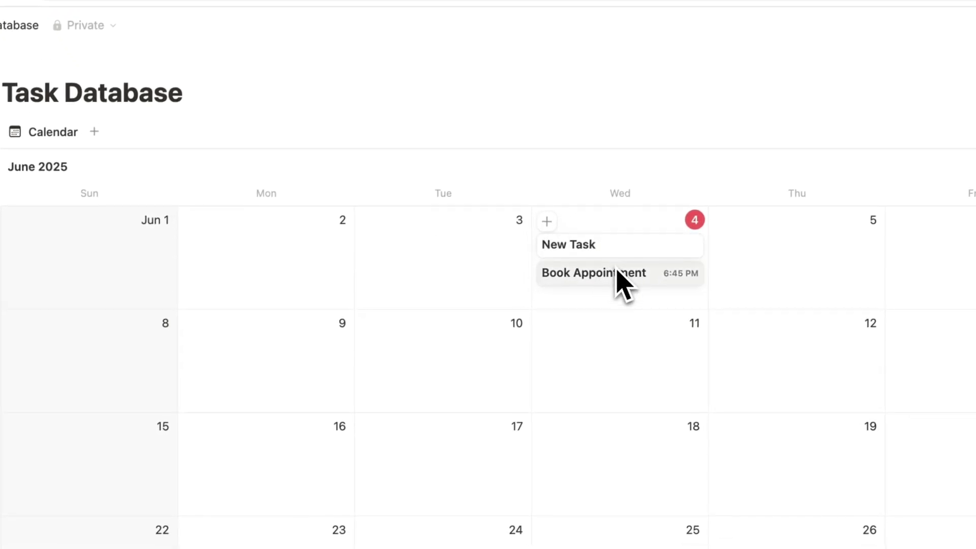
left_click(614, 277)
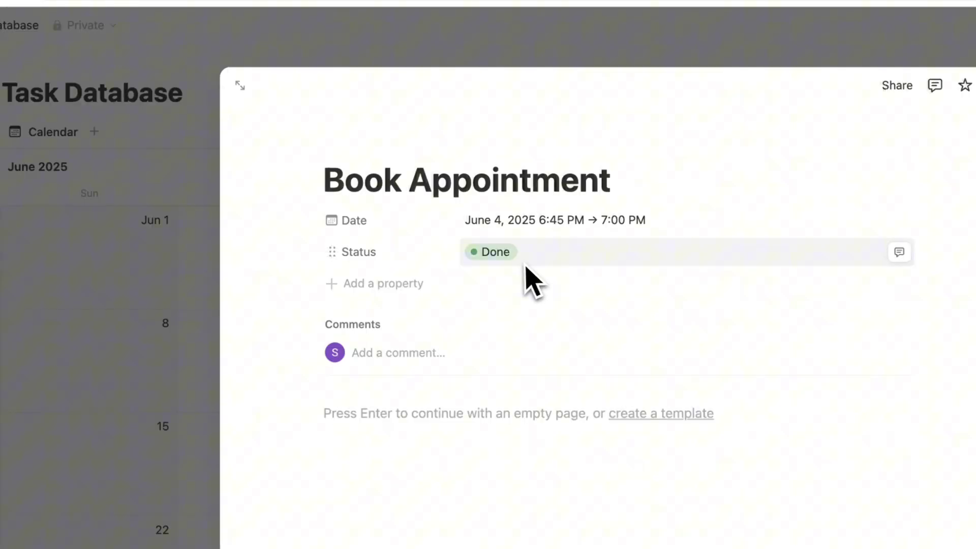
left_click(213, 308)
left_click(610, 248)
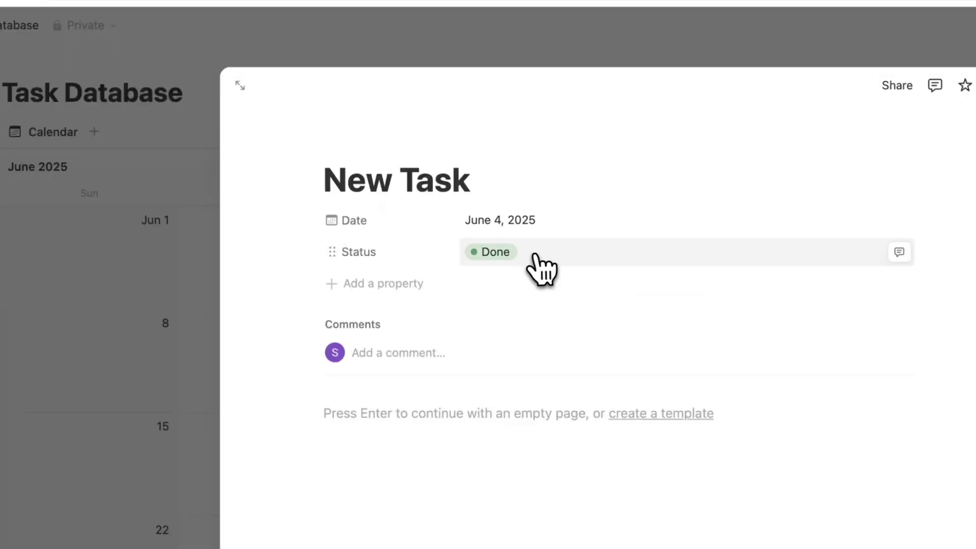
left_click(208, 336)
key("ctrl+Tab")
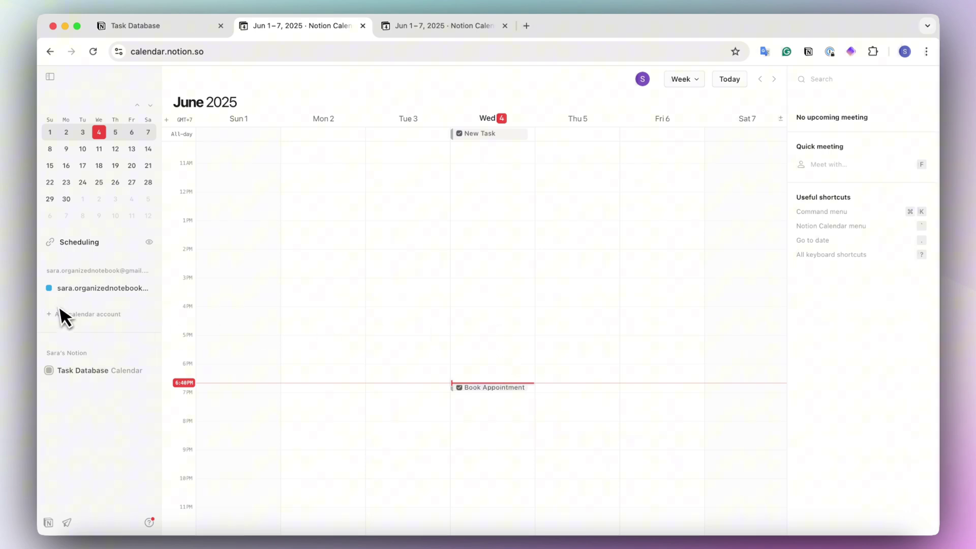
- Make the Google calendar default and add a 'Work Time' block, 4–10:15PM Wednesday
left_click(50, 288)
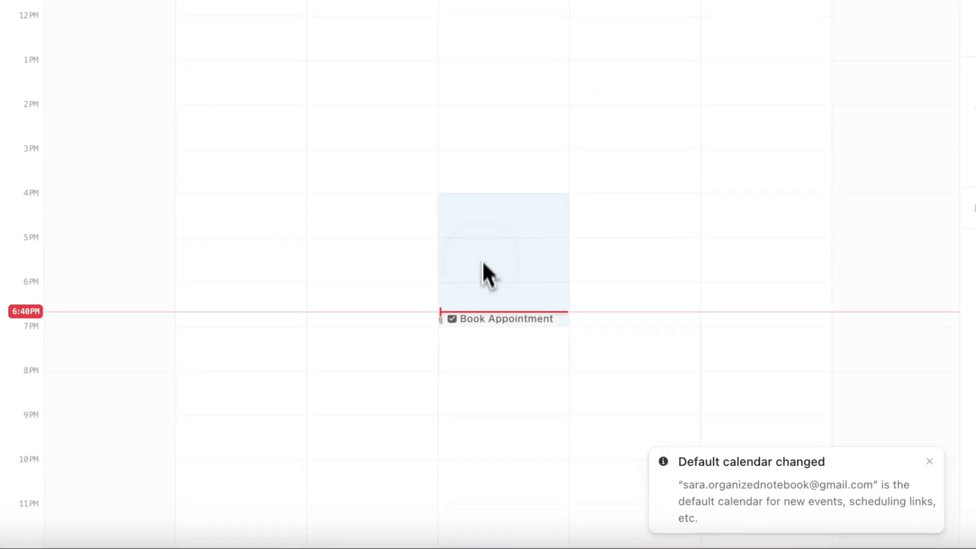
left_click_drag(483, 262, 494, 483)
type("Work")
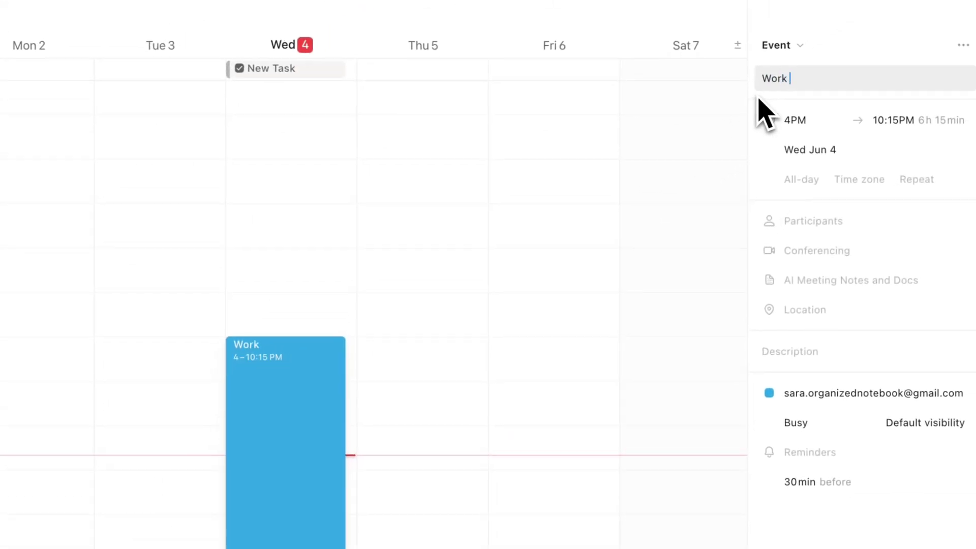
type(" Time")
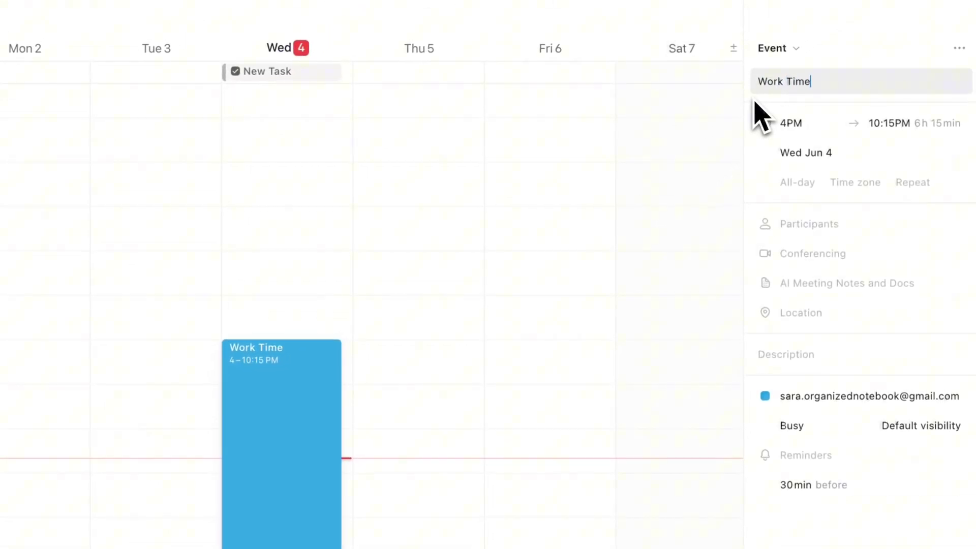
key("Return")
left_click(424, 470)
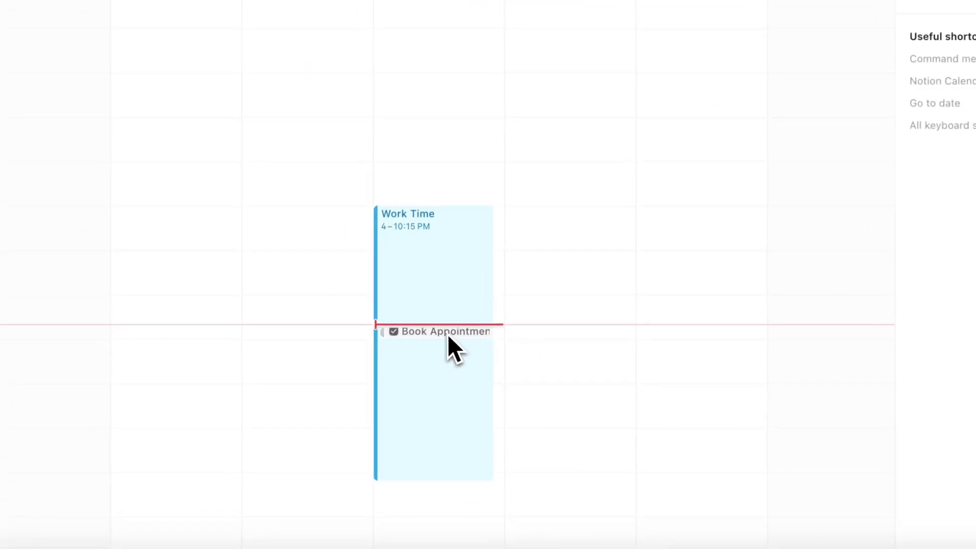
left_click(427, 346)
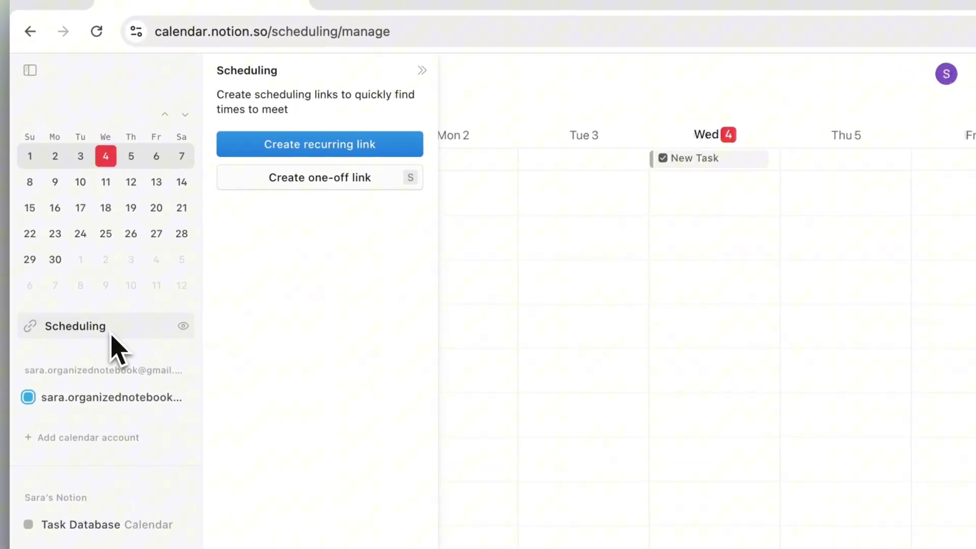
- Start a recurring scheduling link and review its 30-minute, weekday 9AM–5PM settings
left_click(351, 151)
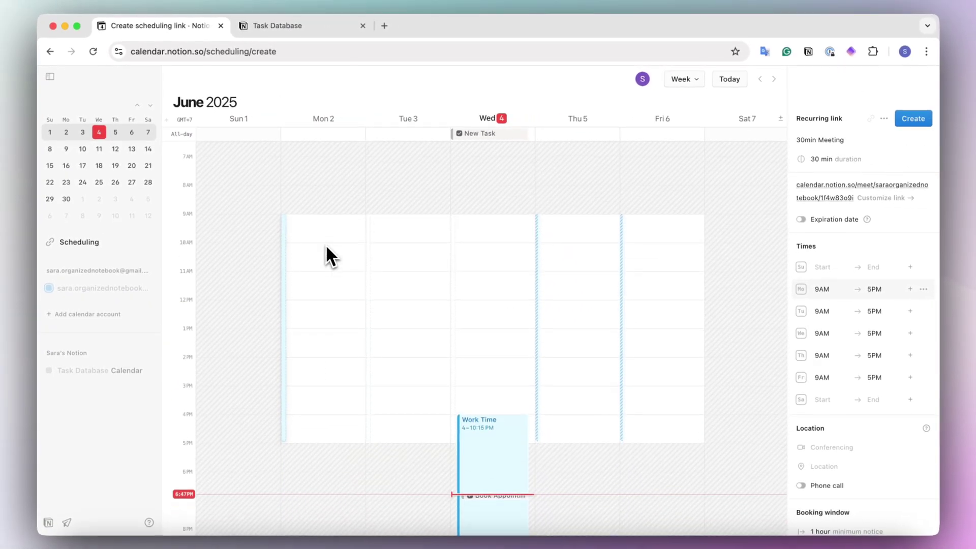
scroll(327, 248, "down", 1)
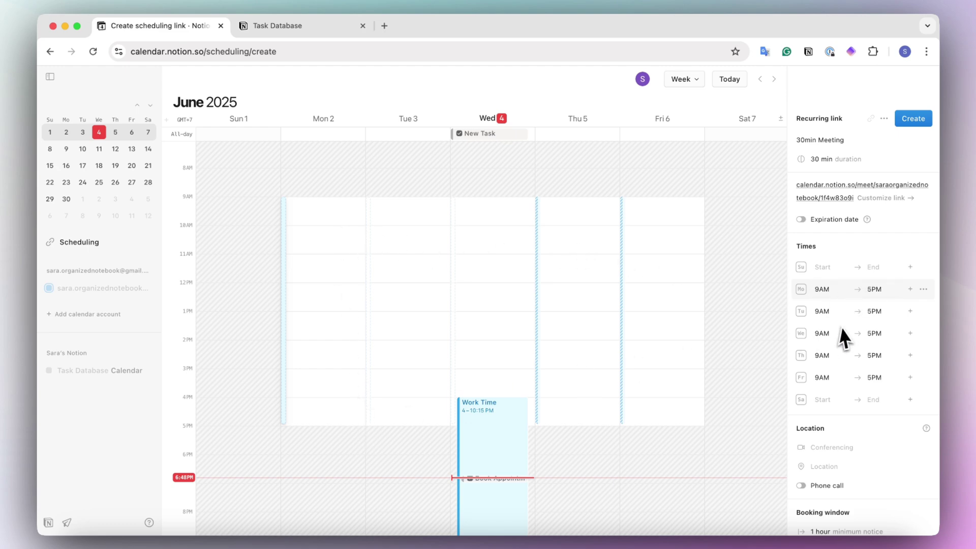
scroll(839, 335, "down", 3)
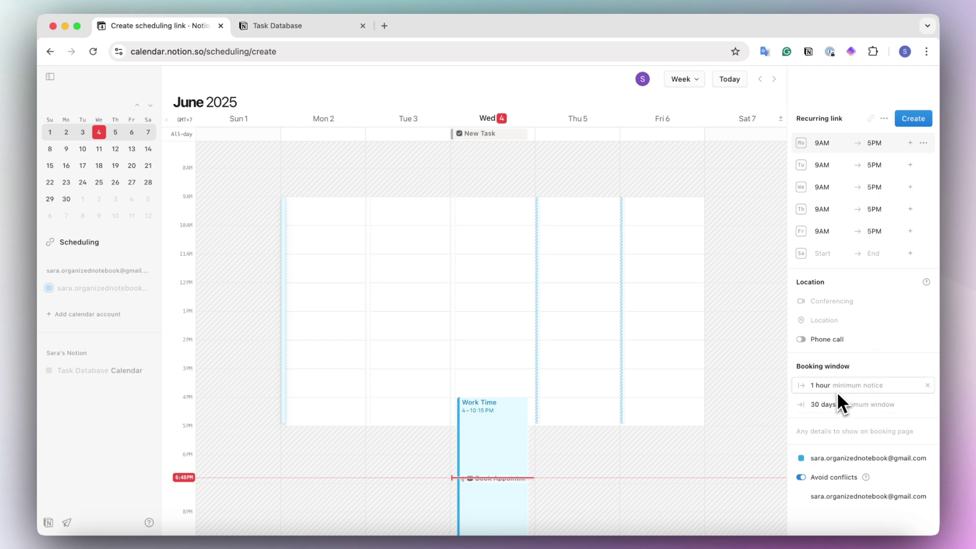
mouse_move(831, 391)
scroll(844, 212, "up", 3)
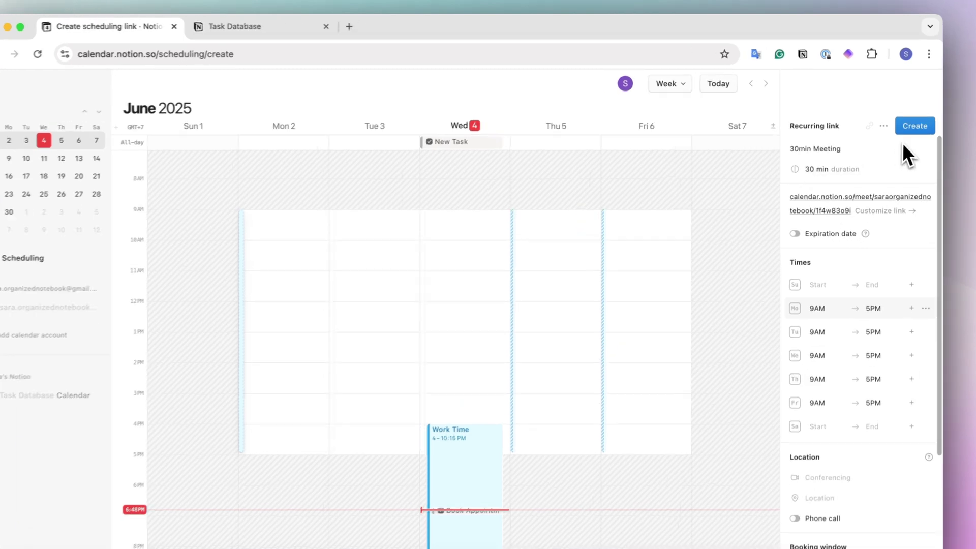
- Save the 30min Meeting link and select it in the scheduling links list
left_click(913, 118)
left_click(41, 289)
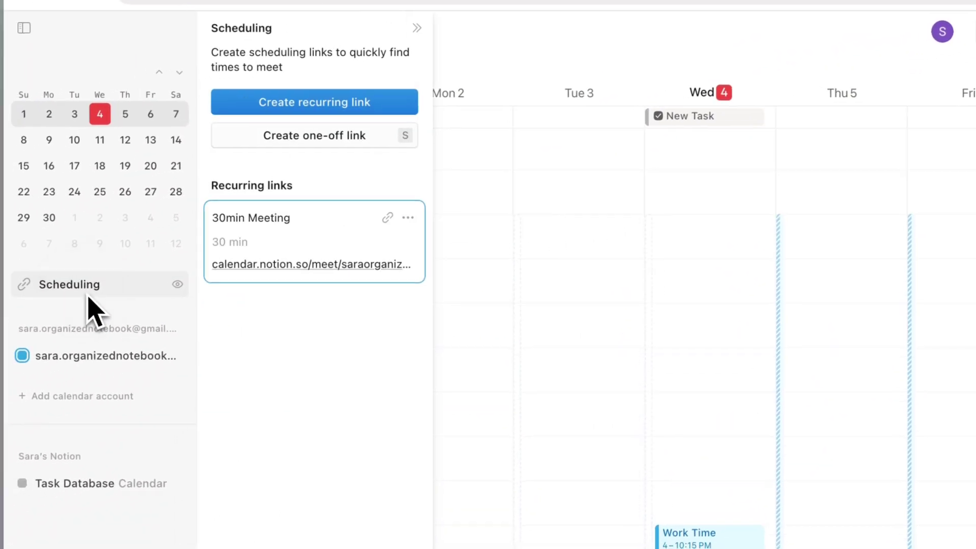
left_click(327, 237)
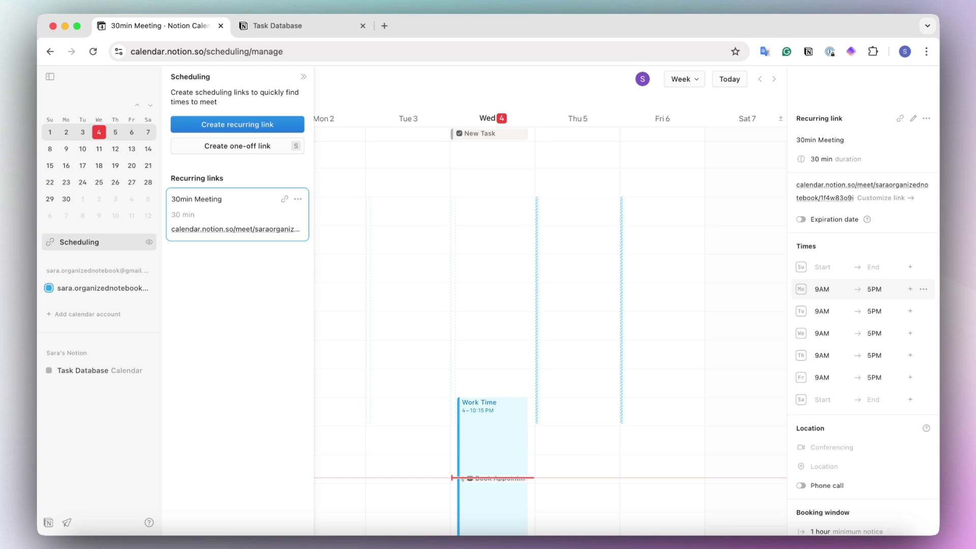
- On the 30min Meeting booking page, pick the 22:00 June 4 slot and enter the name field
left_click(218, 235)
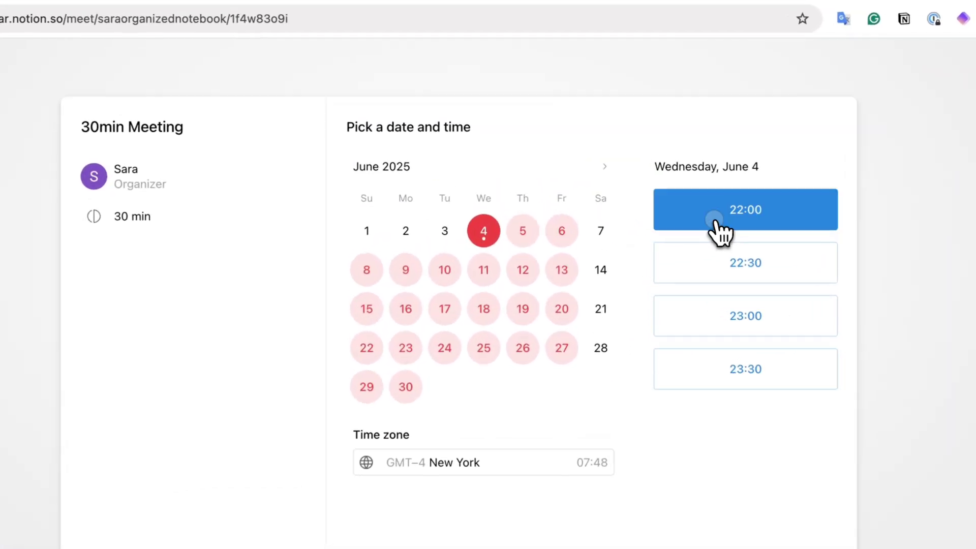
left_click(666, 199)
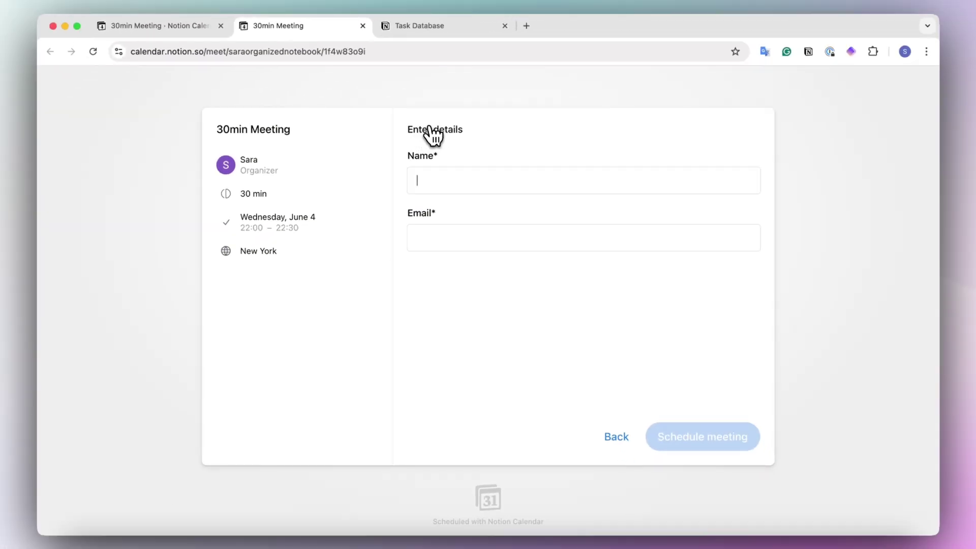
left_click(427, 191)
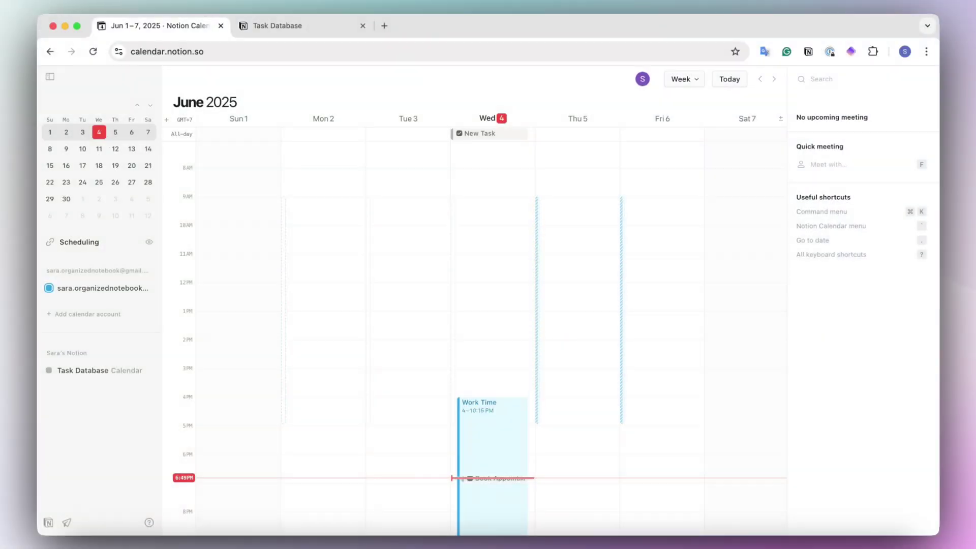
scroll(263, 302, "down", 3)
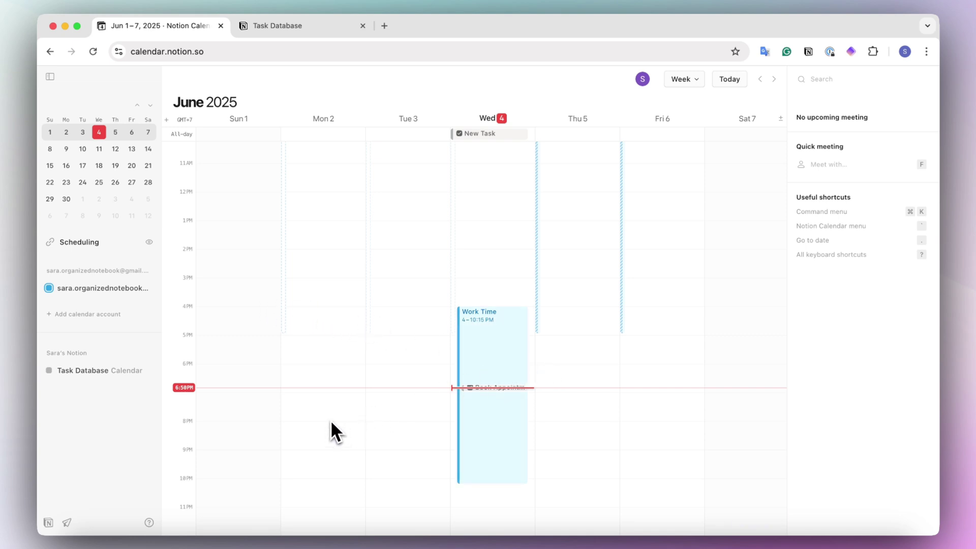
- Switch on Auto-add AI Meeting Notes in the AI Meeting Notes settings
left_click(643, 80)
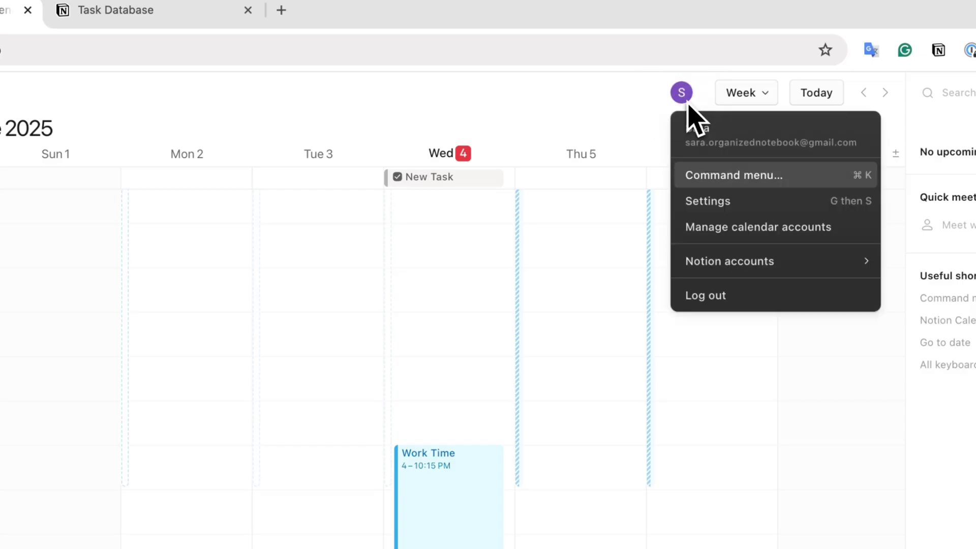
left_click(733, 202)
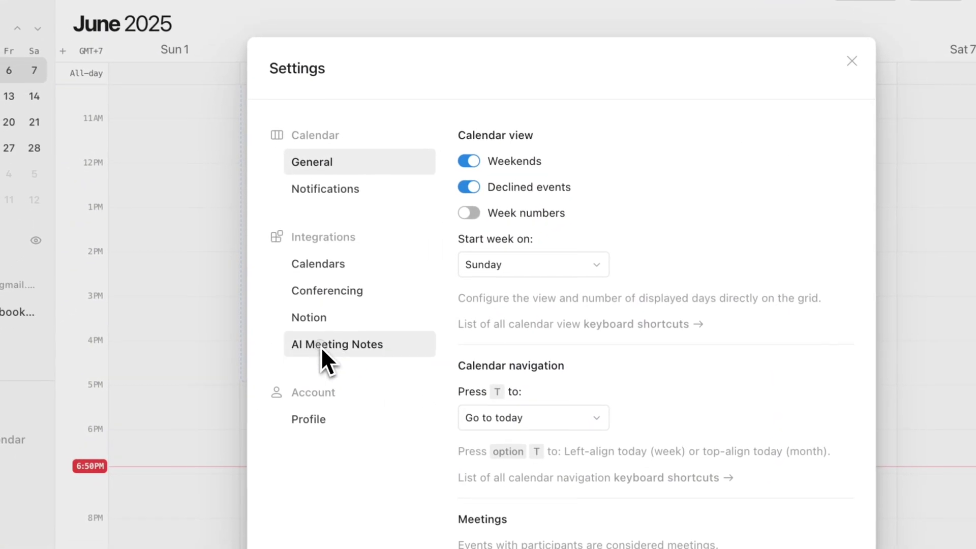
left_click(206, 451)
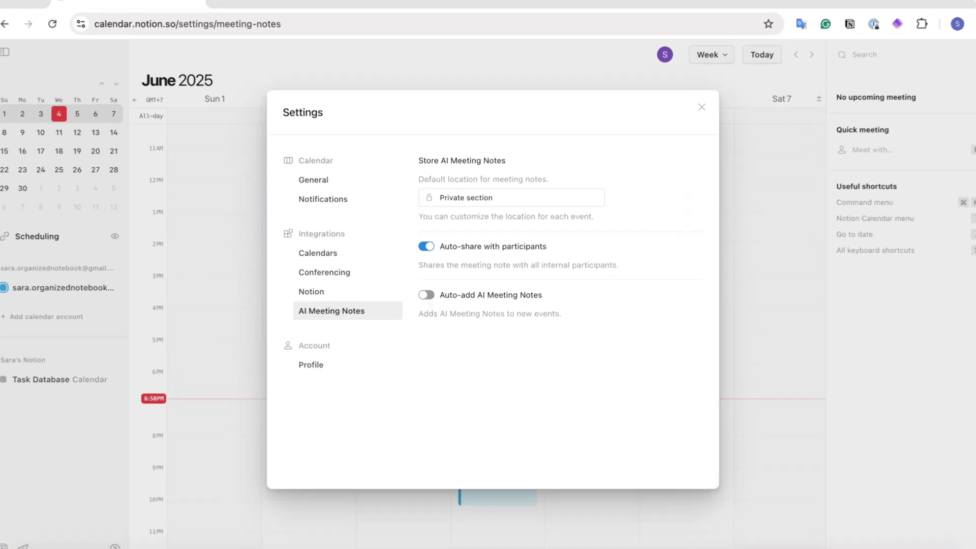
left_click(429, 295)
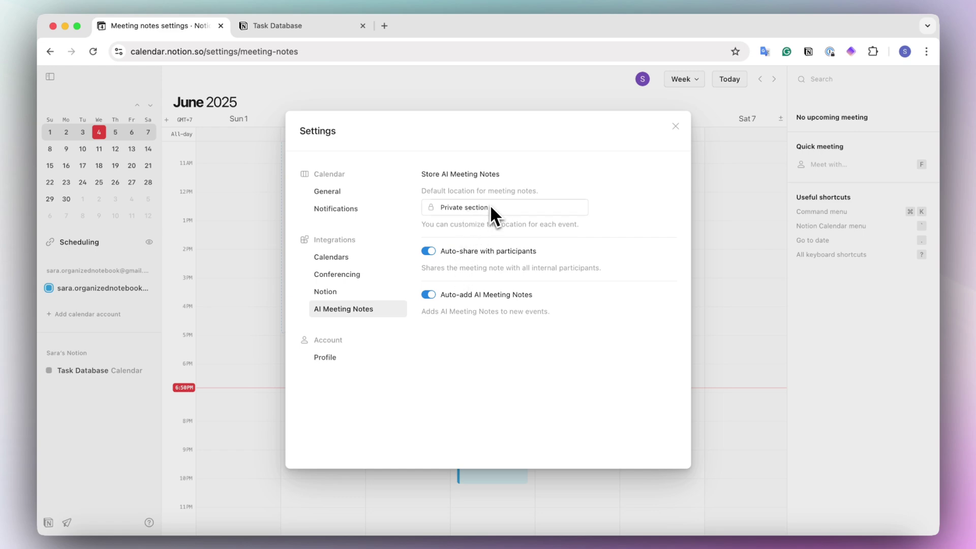
- Add a private page in Notion holding an empty database table titled 'Meeting Database'
left_click(444, 101)
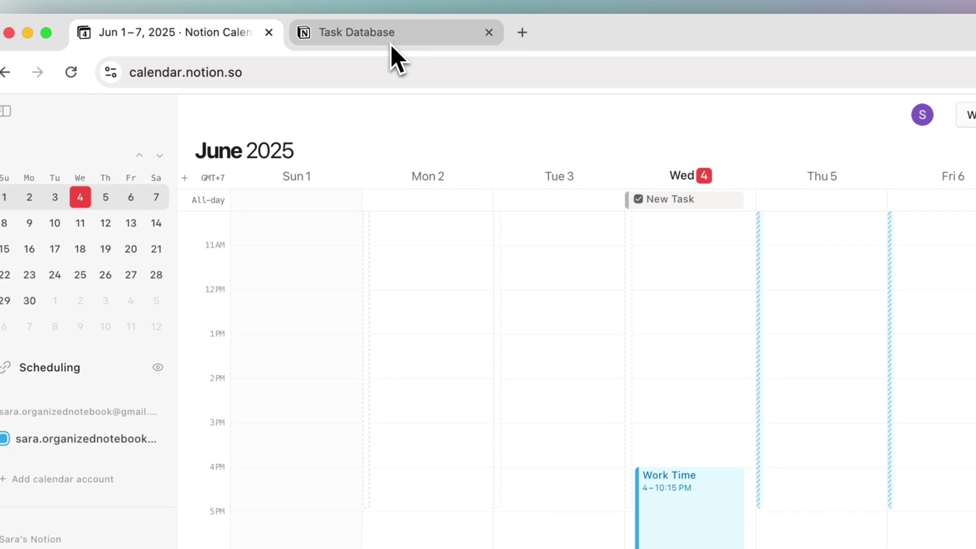
left_click(391, 44)
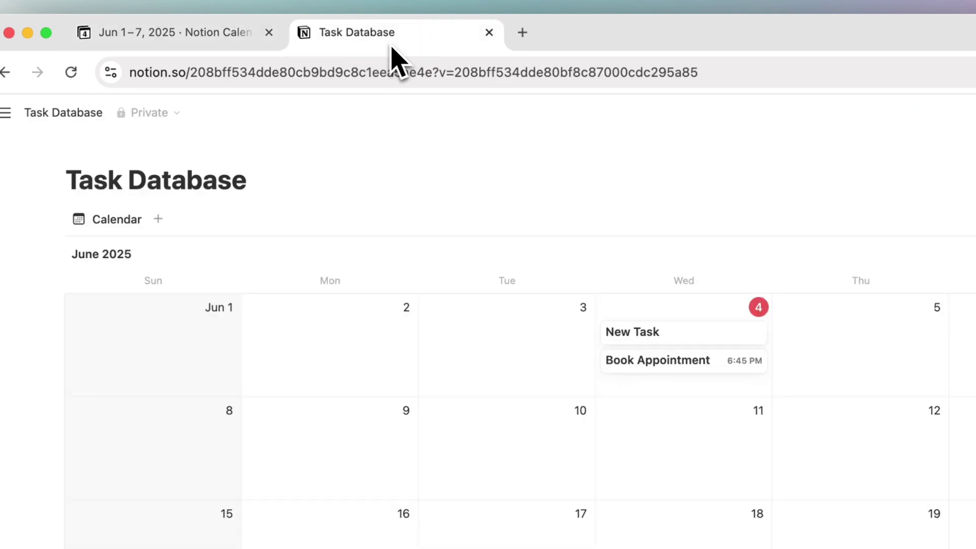
mouse_move(22, 112)
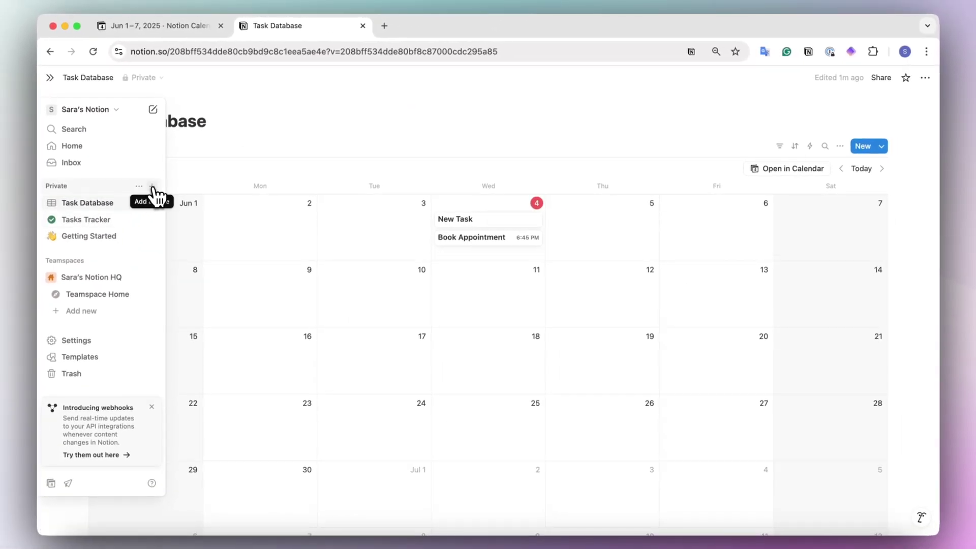
left_click(152, 186)
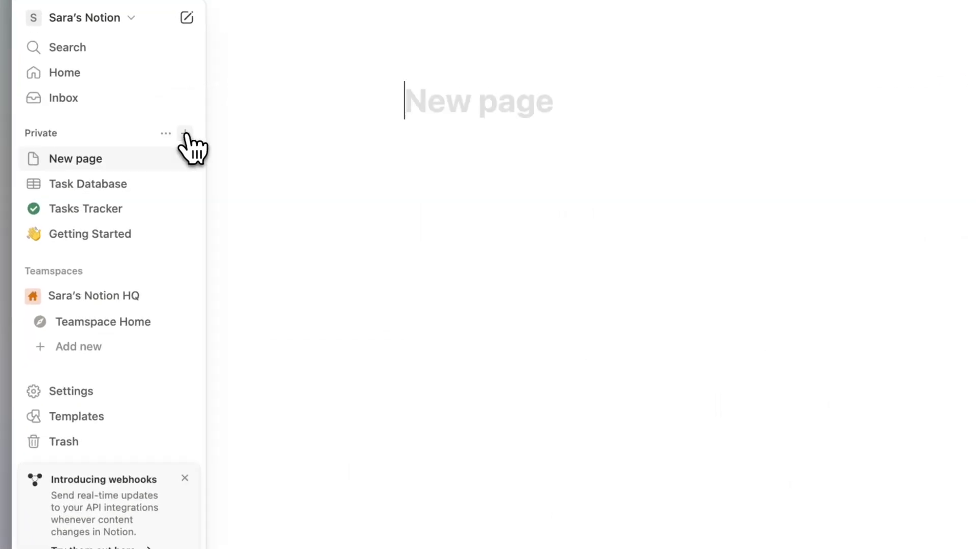
left_click(531, 530)
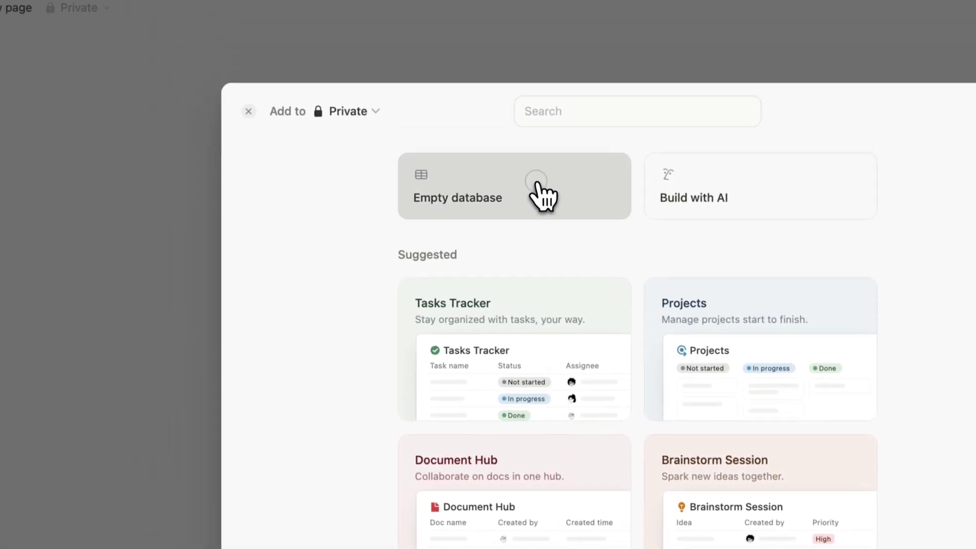
left_click(541, 196)
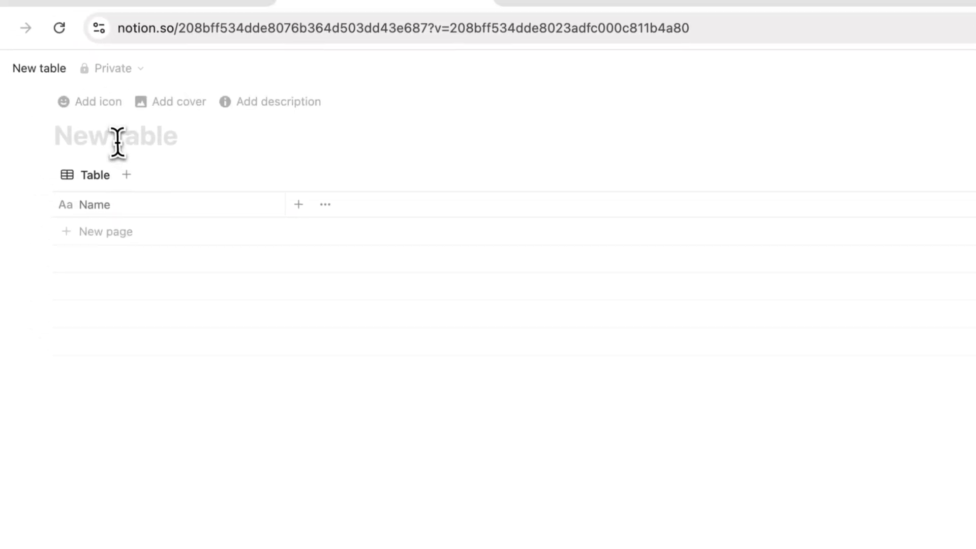
left_click(92, 110)
type("Meeting Database")
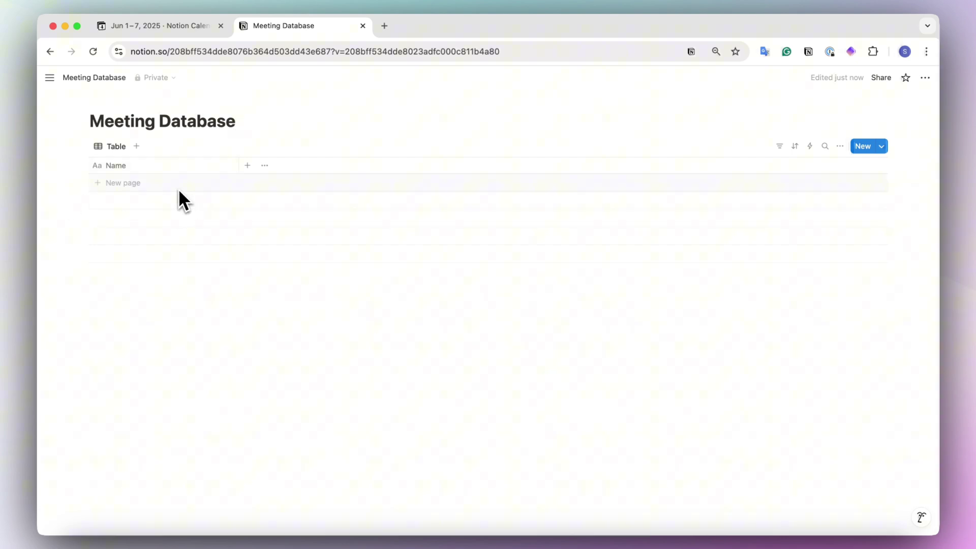
- Set Store AI Meeting Notes to Meeting Database in Notion Calendar's AI Meeting Notes settings
left_click(175, 25)
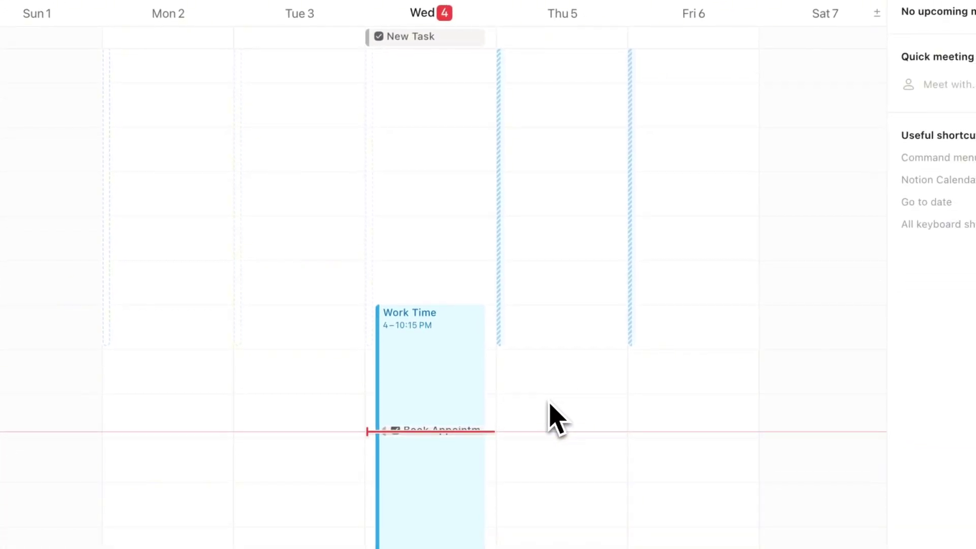
key("super+comma")
left_click(279, 390)
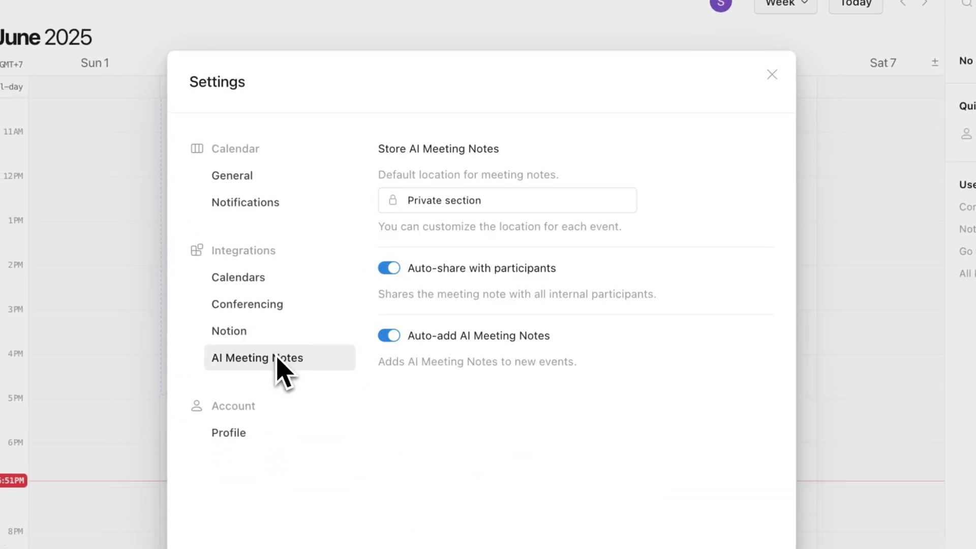
left_click(495, 198)
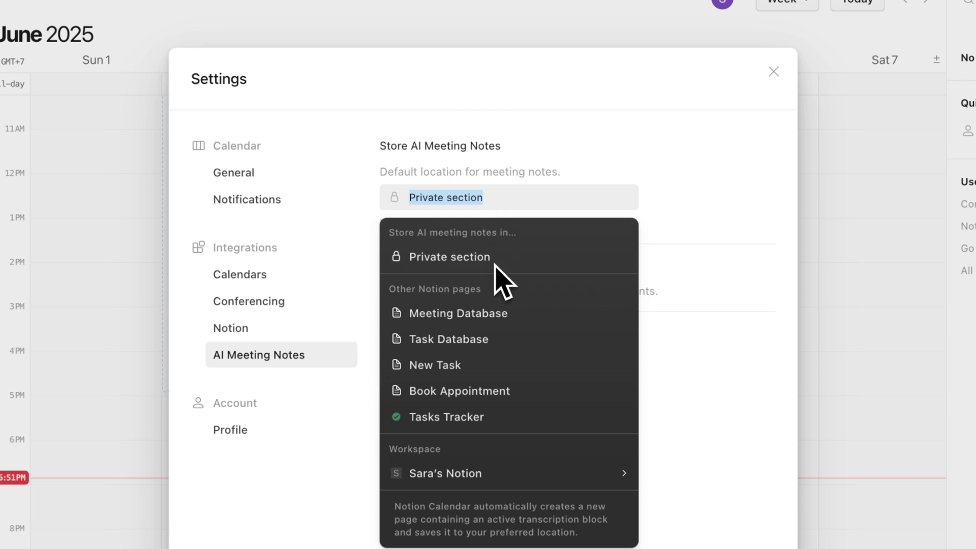
left_click(465, 314)
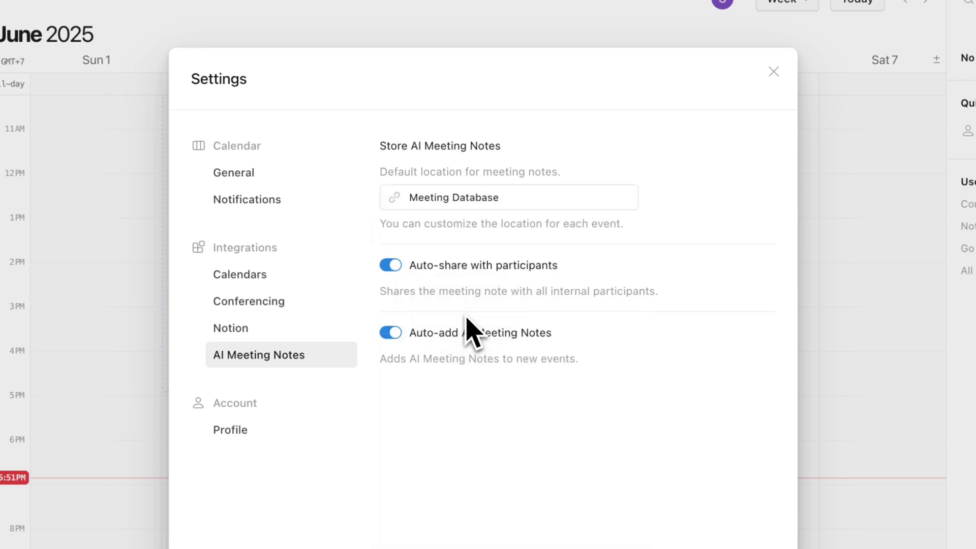
- Create 'New Meeting' on Thu Jun 5 at 5:30–6:30 PM and attach an AI Meeting Note
left_click(888, 234)
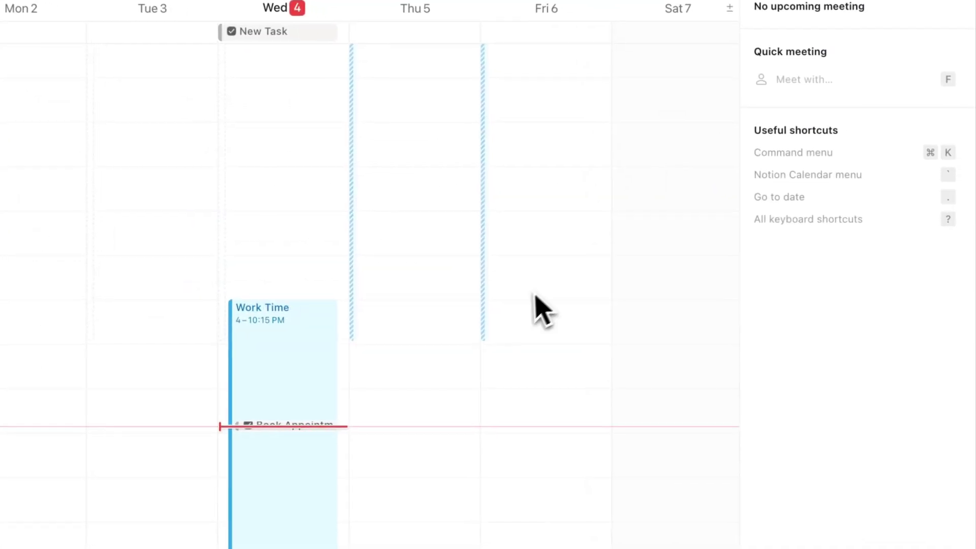
left_click(428, 379)
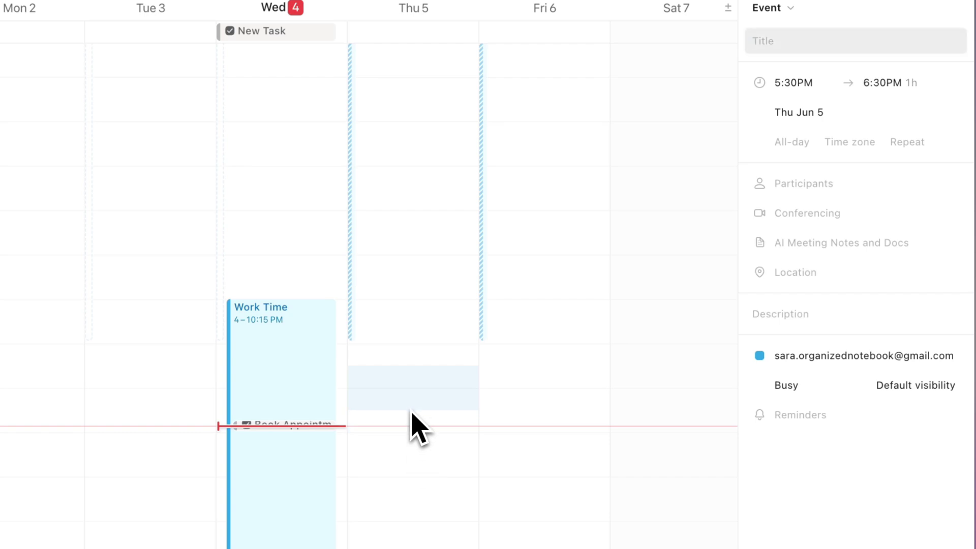
type("New M")
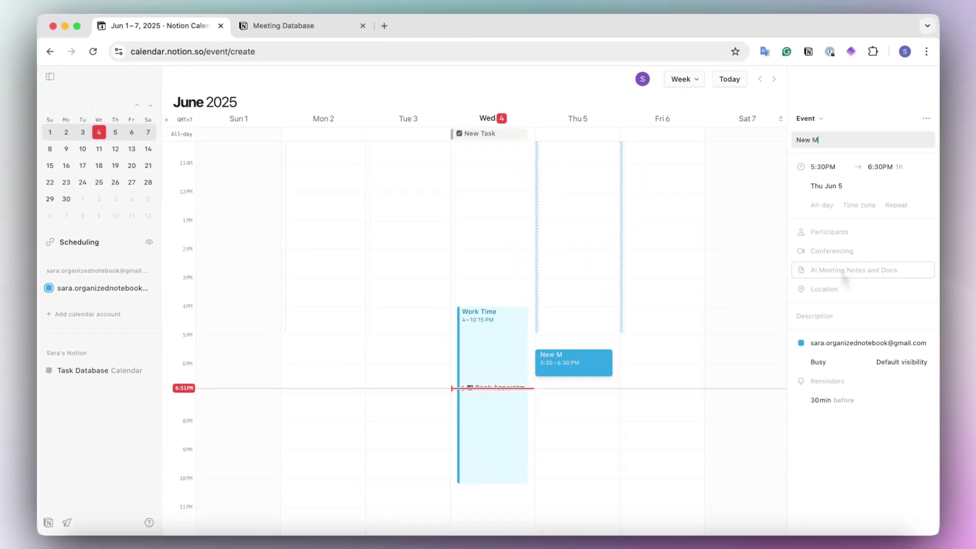
type("eeting")
left_click(844, 271)
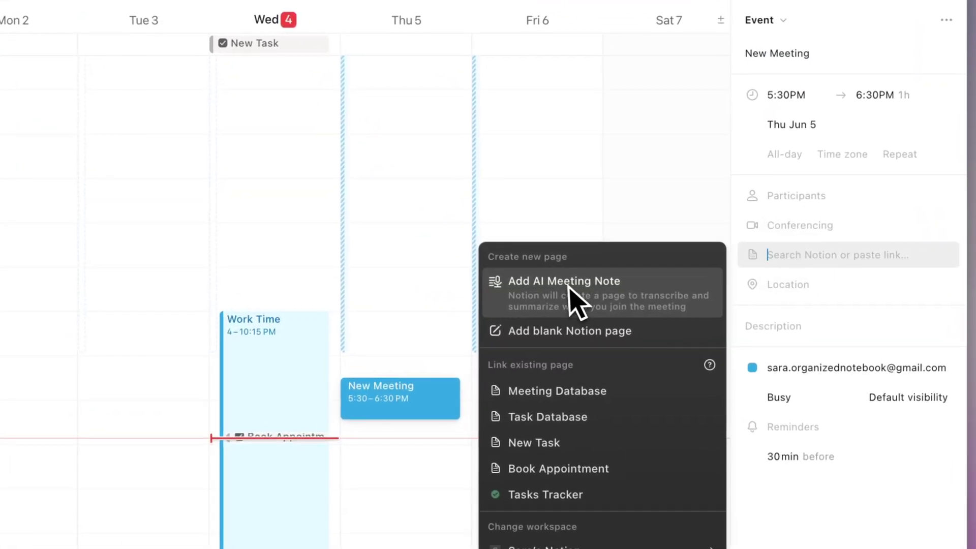
left_click(588, 303)
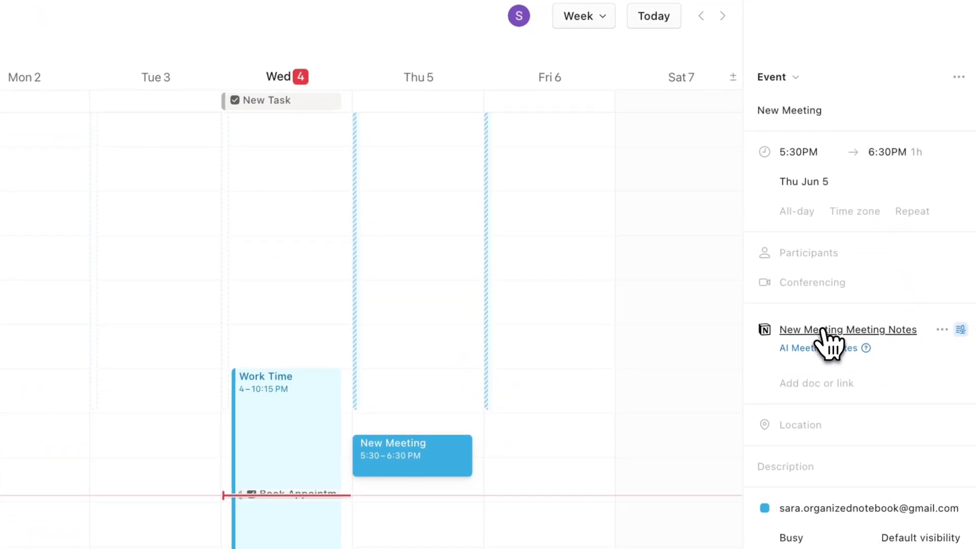
- Confirm 'New Meeting Meeting Notes' is filed in Meeting Database, then return to Notion Calendar
left_click(822, 331)
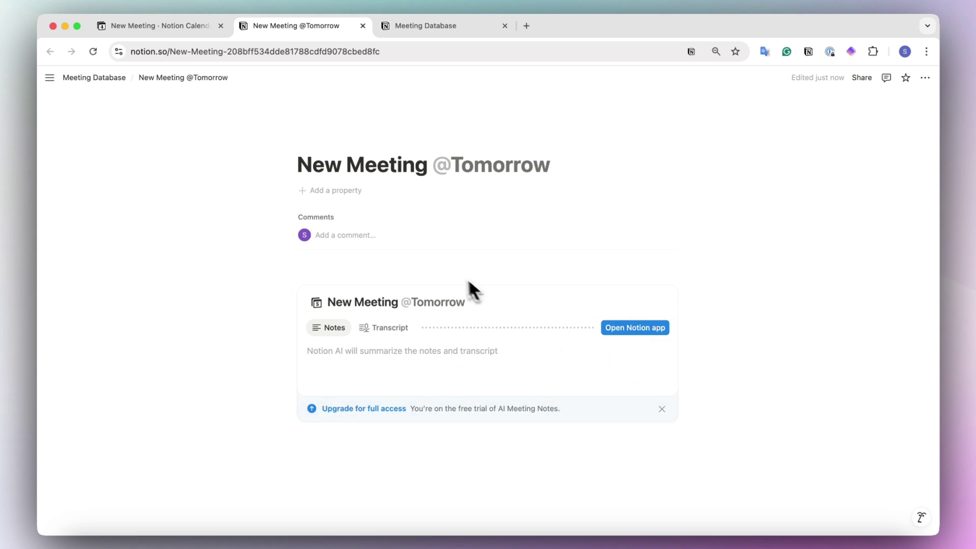
left_click(94, 77)
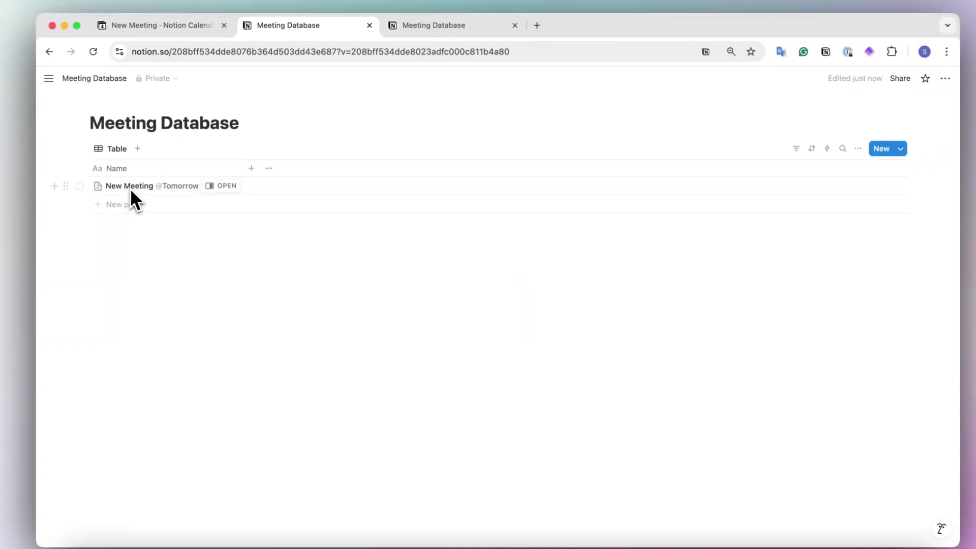
left_click(193, 26)
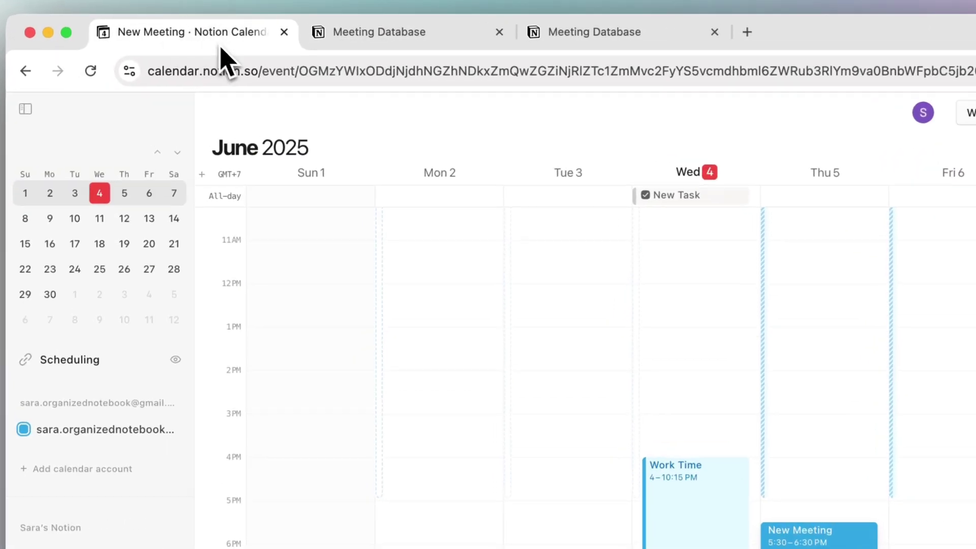